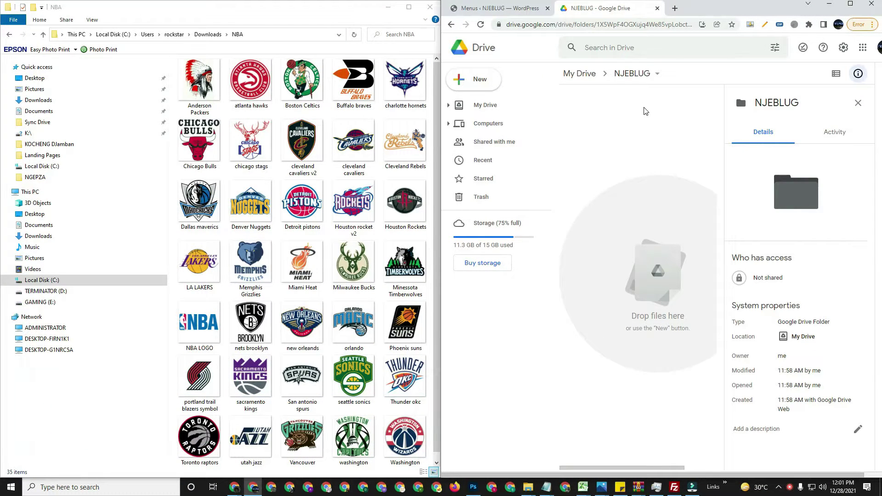
# Create a new folder named NBA inside NJEBLUG in Google Drive
pyautogui.rightClick(586, 152)
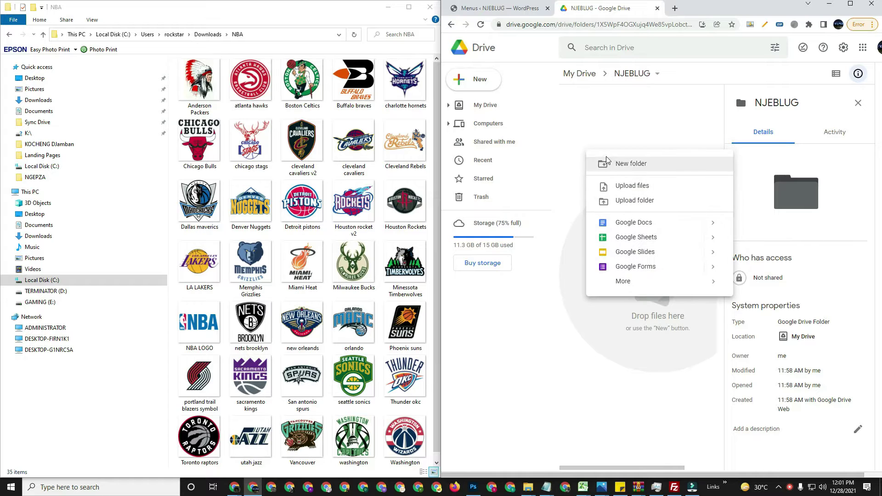
pyautogui.click(608, 162)
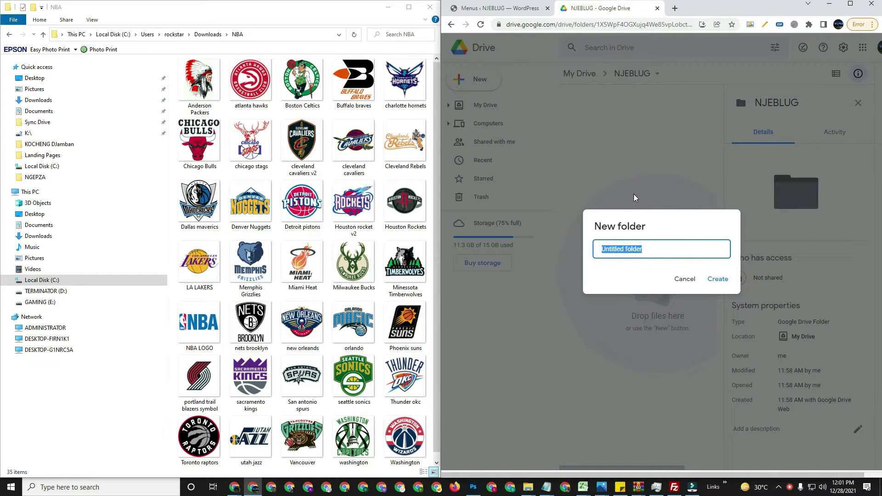
pyautogui.write('NM')
pyautogui.click(718, 280)
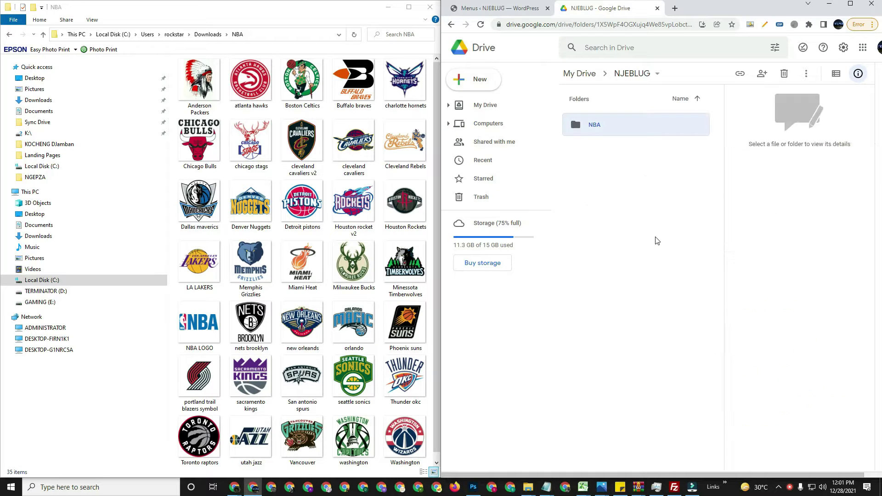
# Open the new, empty NBA folder
pyautogui.click(604, 191)
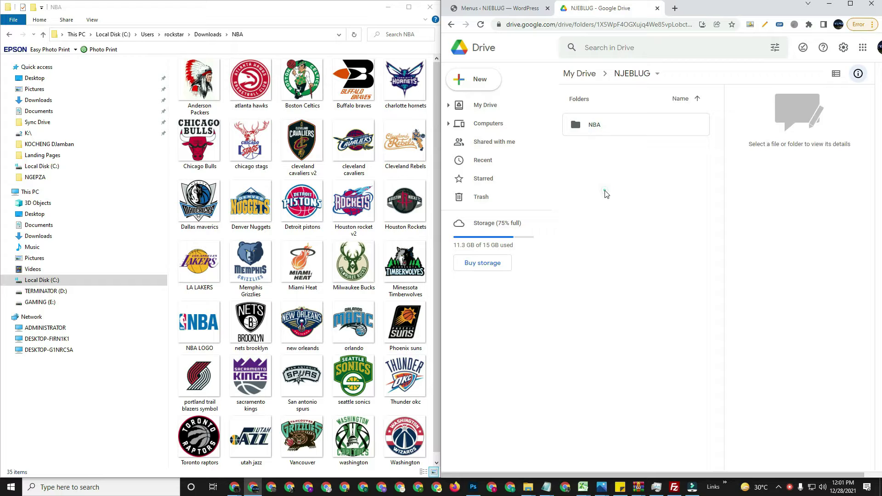
pyautogui.click(594, 130)
pyautogui.doubleClick(594, 130)
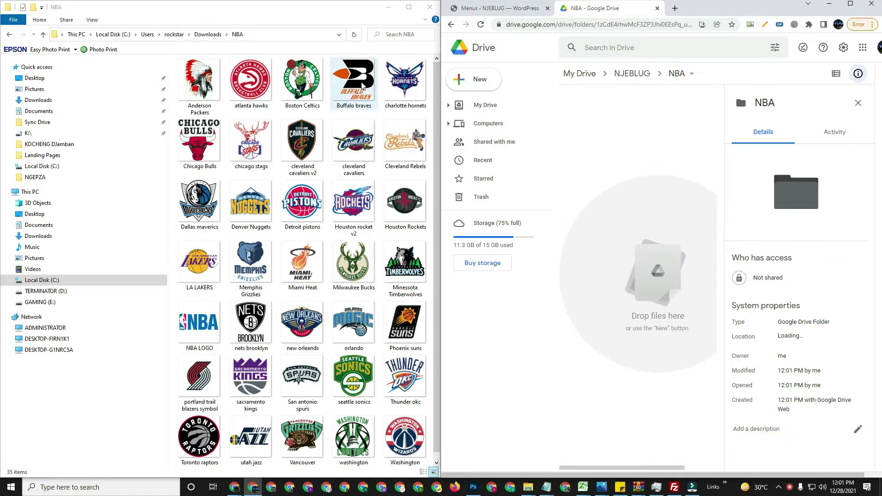
# Select all 35 NBA logo PNGs in Explorer and drag them into the Drive NBA folder
pyautogui.click(206, 95)
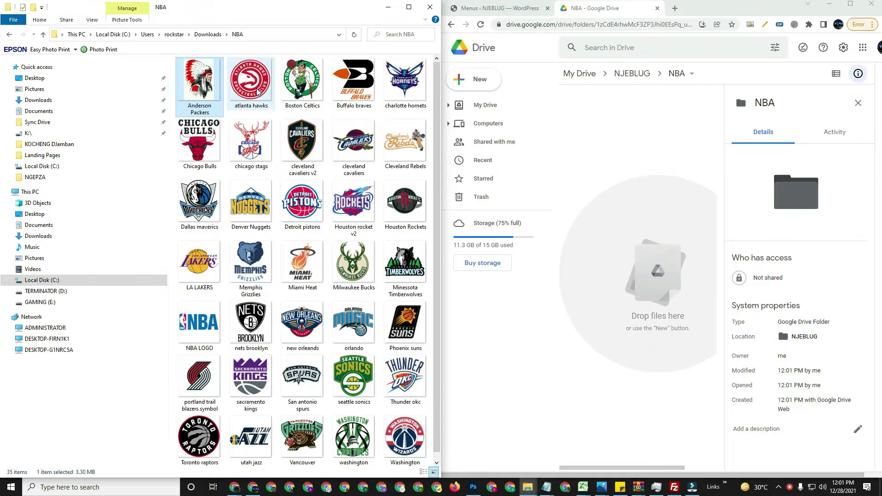
pyautogui.hotkey('ctrl', 'a')
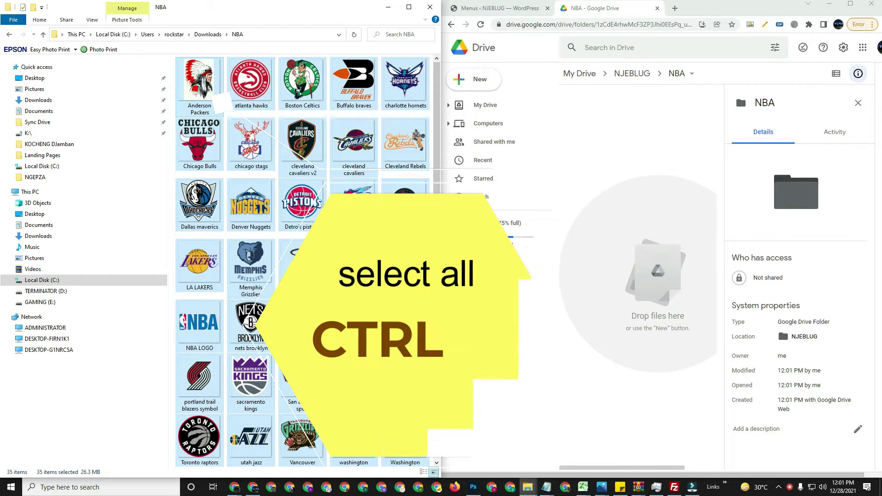
pyautogui.moveTo(221, 103); pyautogui.dragTo(645, 279)
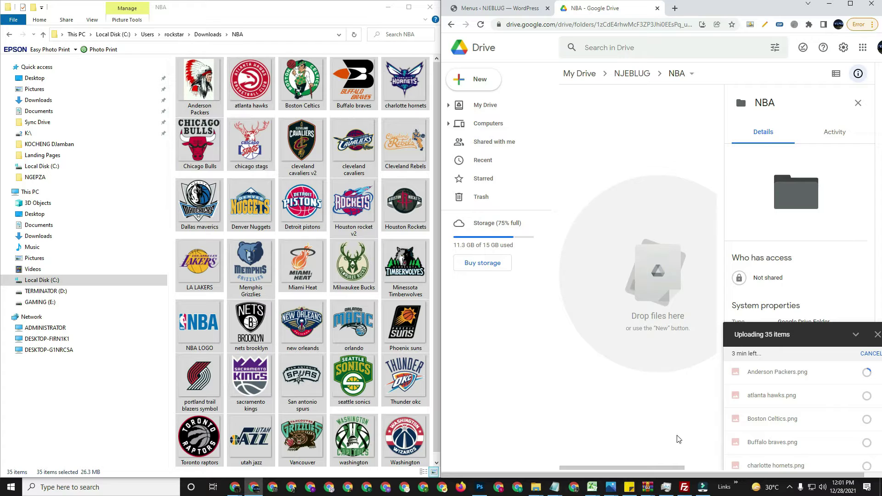
# Expand Google Chrome in Task Manager's Processes list and scroll through it while the uploads finish
pyautogui.rightClick(724, 488)
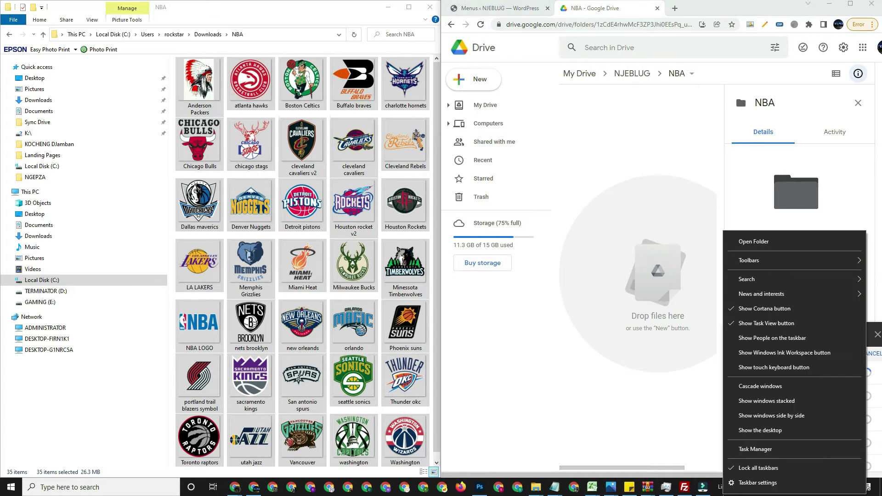
pyautogui.click(749, 451)
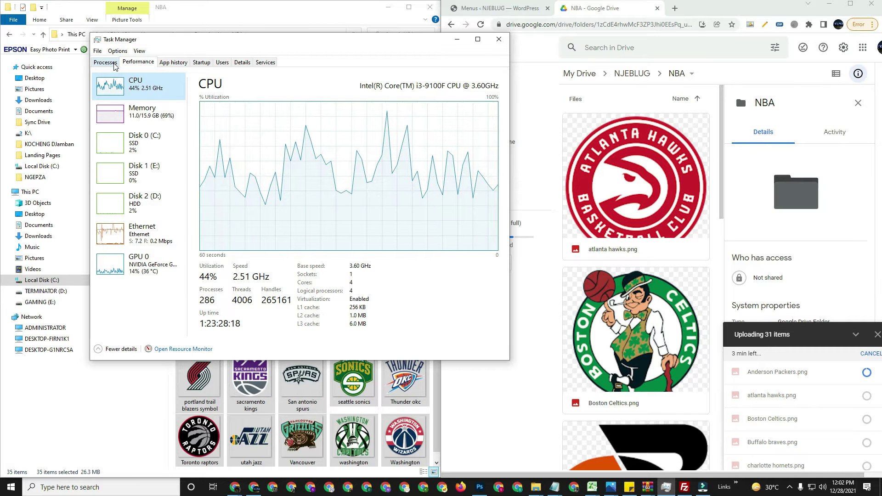
pyautogui.click(105, 62)
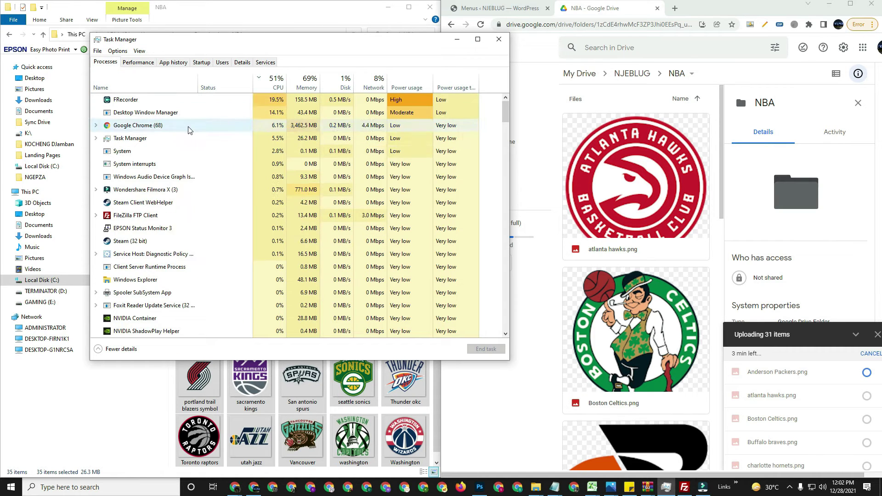
pyautogui.doubleClick(189, 125)
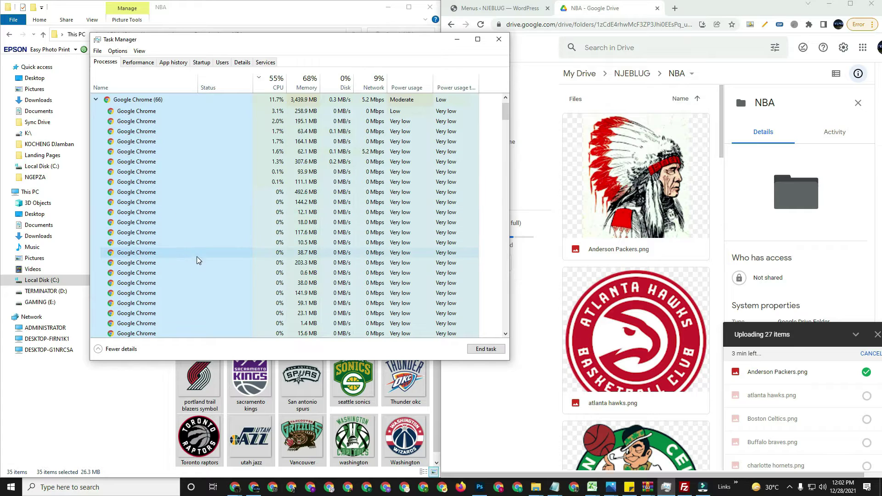
pyautogui.scroll(-8, 198, 264)
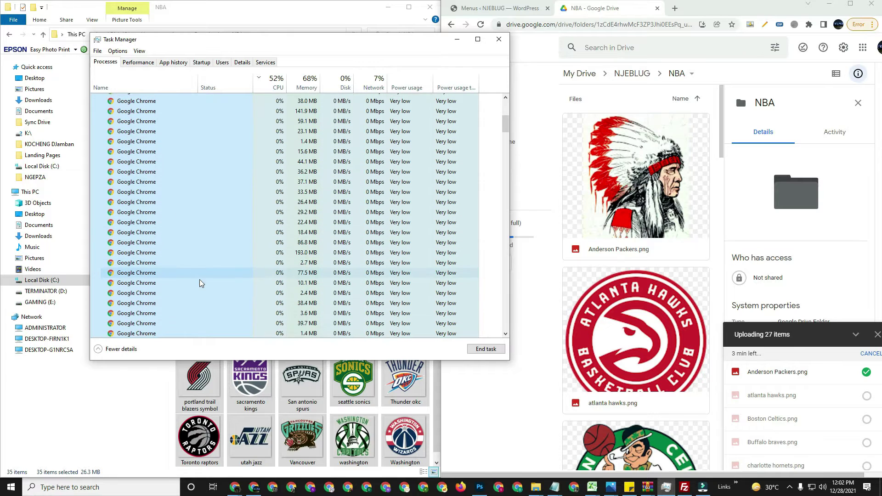
pyautogui.scroll(-5, 199, 288)
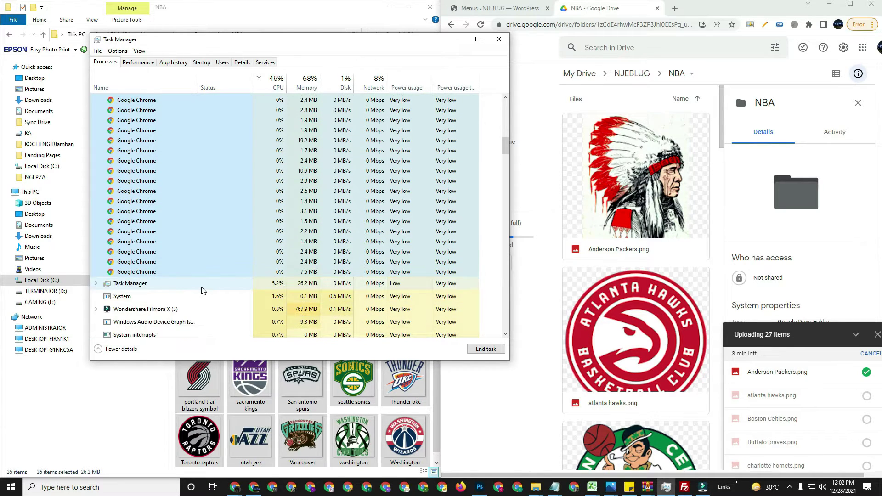
pyautogui.scroll(5, 208, 281)
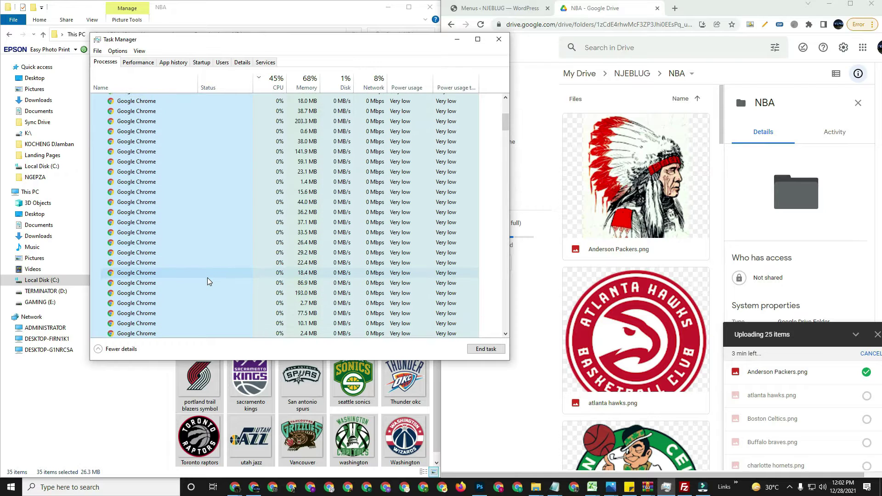
pyautogui.scroll(2, 208, 282)
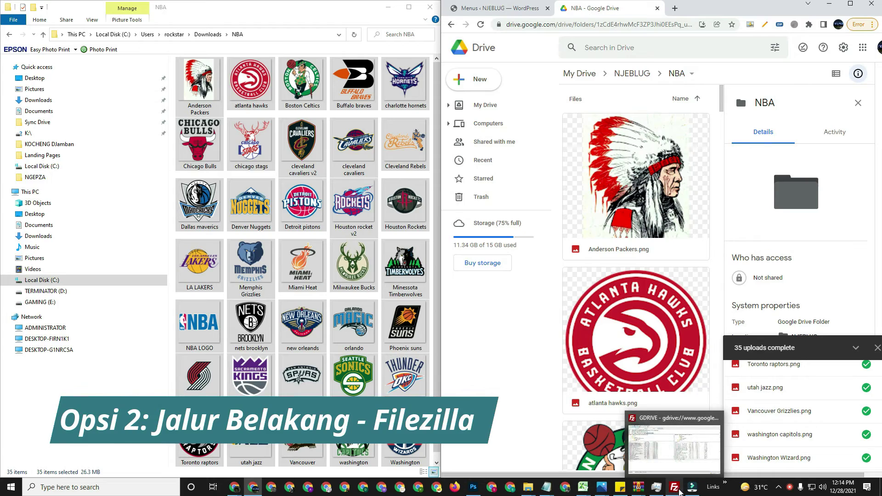
# Bring FileZilla Pro forward and open its Site Manager from the File menu
pyautogui.click(680, 492)
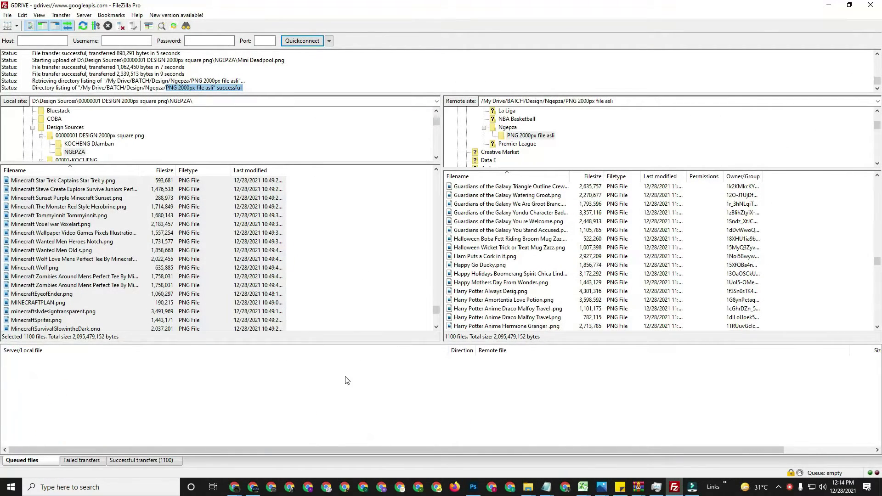
pyautogui.click(11, 16)
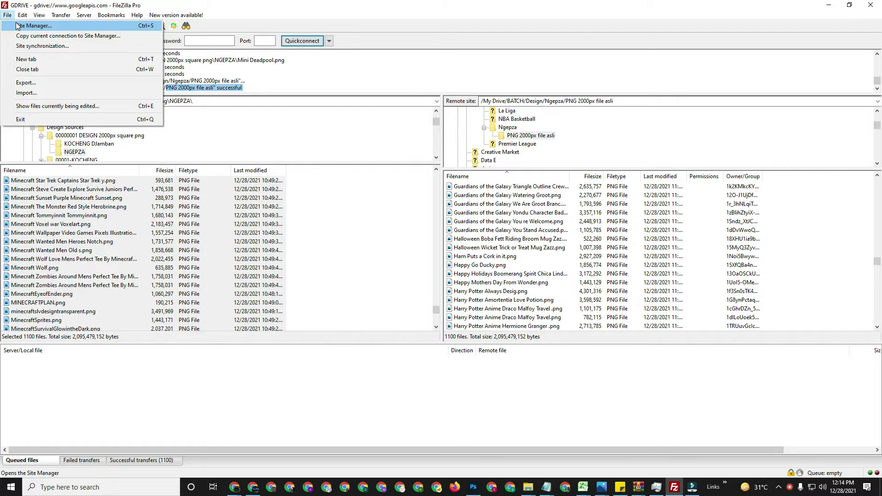
pyautogui.click(17, 26)
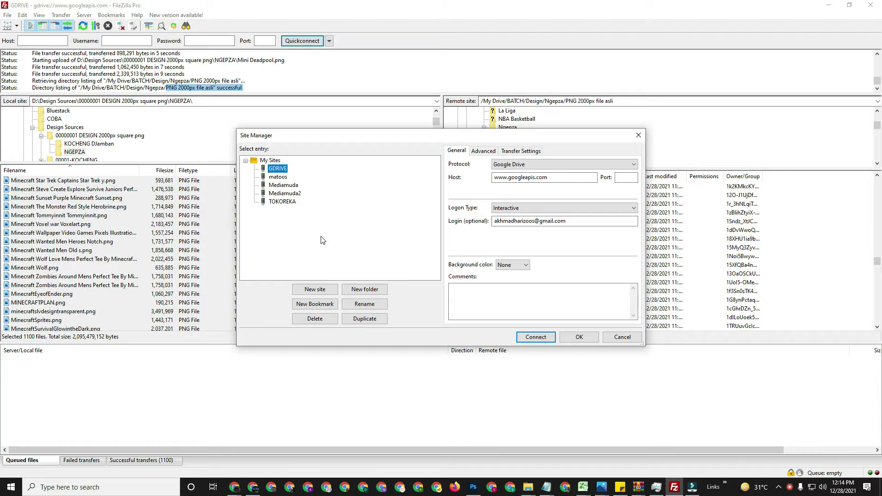
# Add a new site entry named NJEBLUG in the Site Manager
pyautogui.click(315, 289)
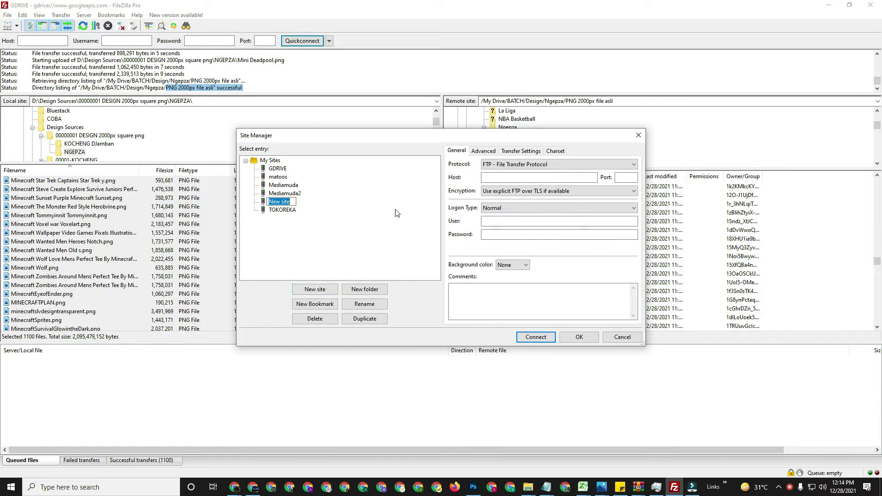
pyautogui.write('NJBEL')
pyautogui.press('BackSpace')
pyautogui.press('BackSpace')
pyautogui.press('BackSpace')
pyautogui.write('EBLUG')
pyautogui.press('Return')
# Set the protocol to Google Drive, enter the Google account e-mail as login, and connect
pyautogui.click(511, 168)
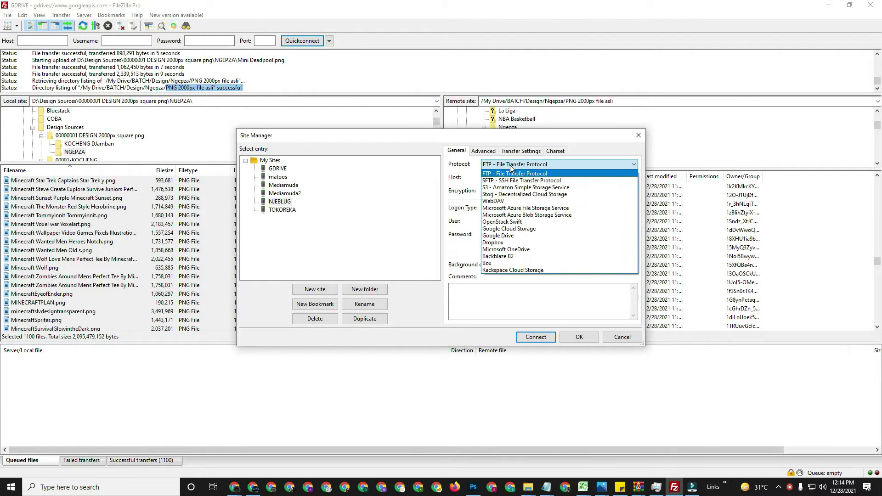
pyautogui.click(511, 237)
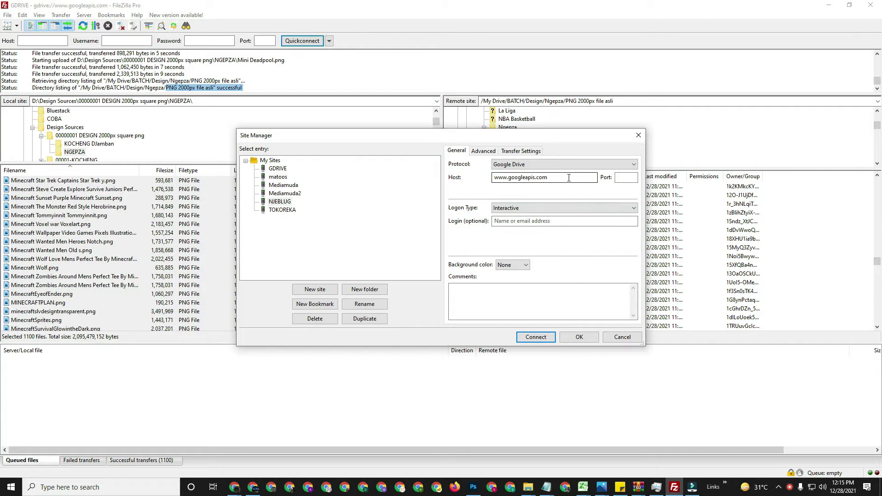
pyautogui.click(553, 222)
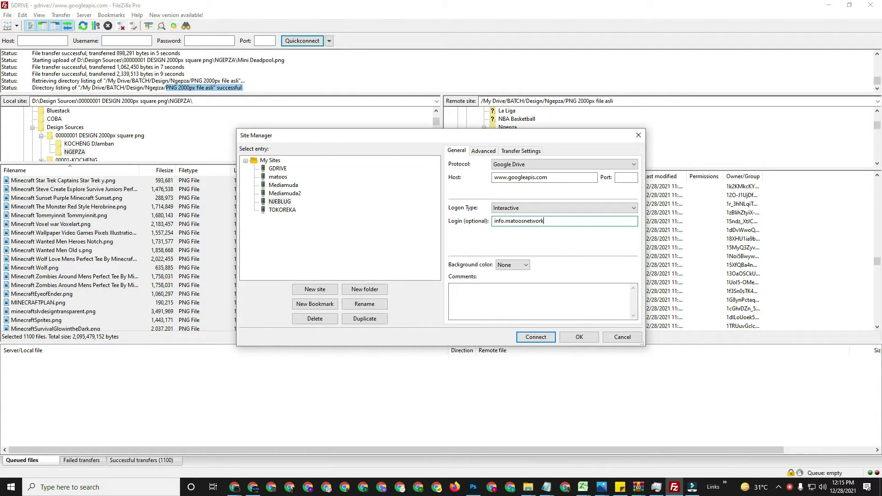
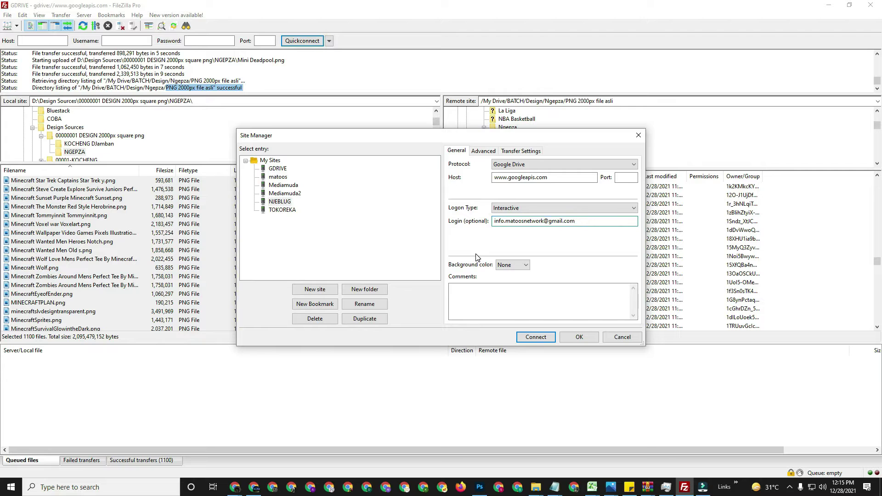
pyautogui.click(528, 337)
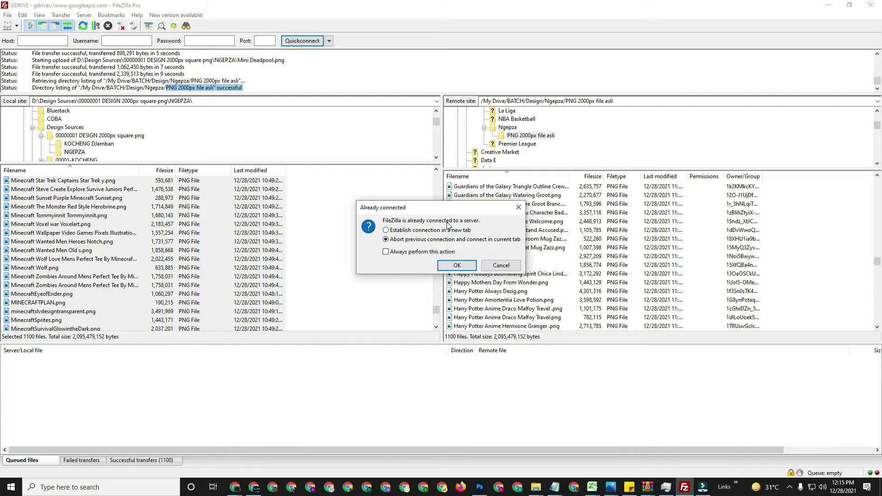
# Replace the current connection, allow FileZilla Pro access on Google's consent page, and return to FileZilla
pyautogui.click(457, 266)
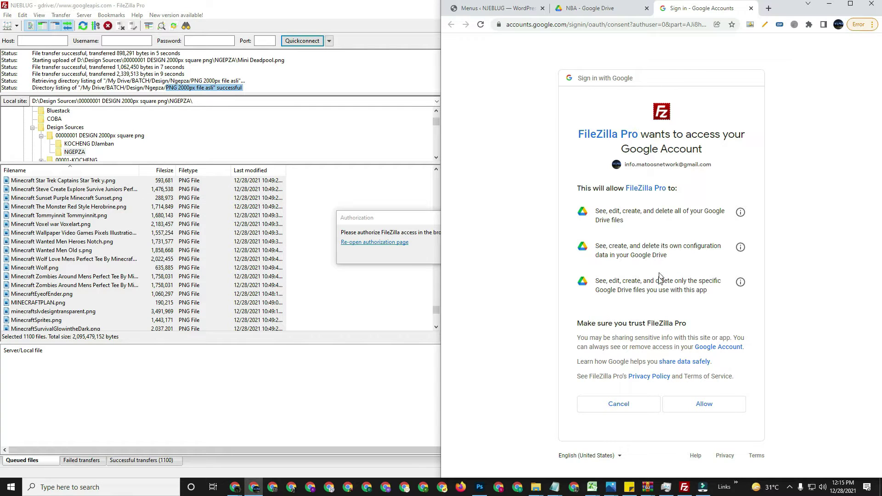
pyautogui.click(696, 410)
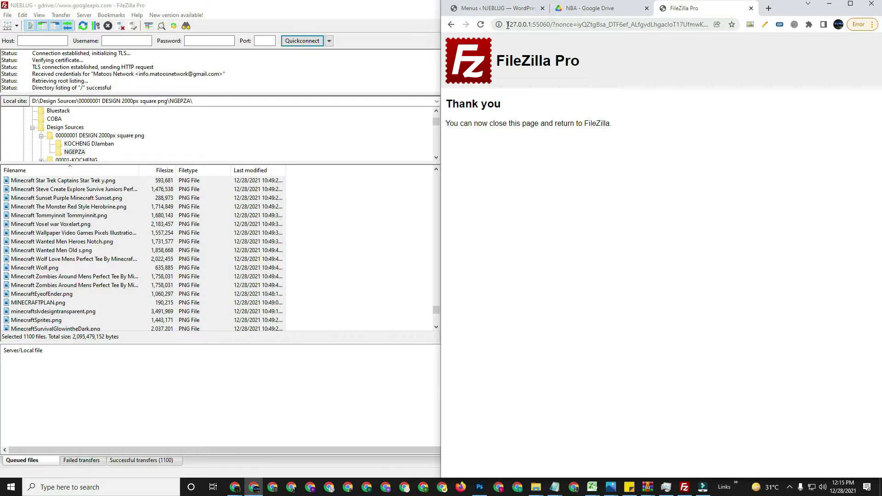
pyautogui.moveTo(507, 25); pyautogui.dragTo(548, 27)
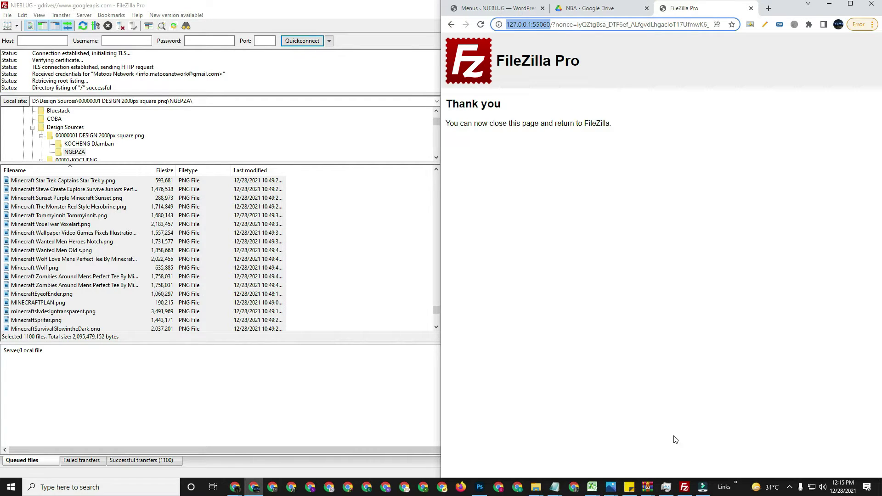
pyautogui.click(685, 488)
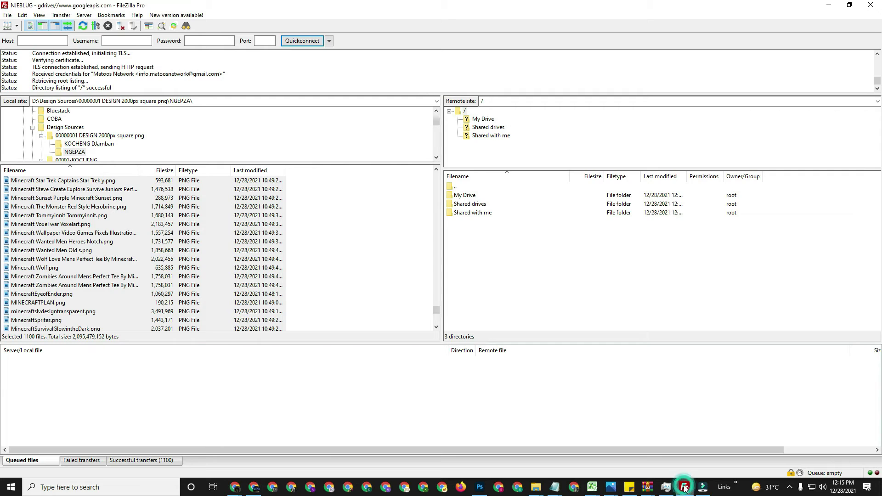
# Browse My Drive > NJEBLUG > NBA to check the 35 uploaded logos, then go back to NJEBLUG
pyautogui.click(483, 119)
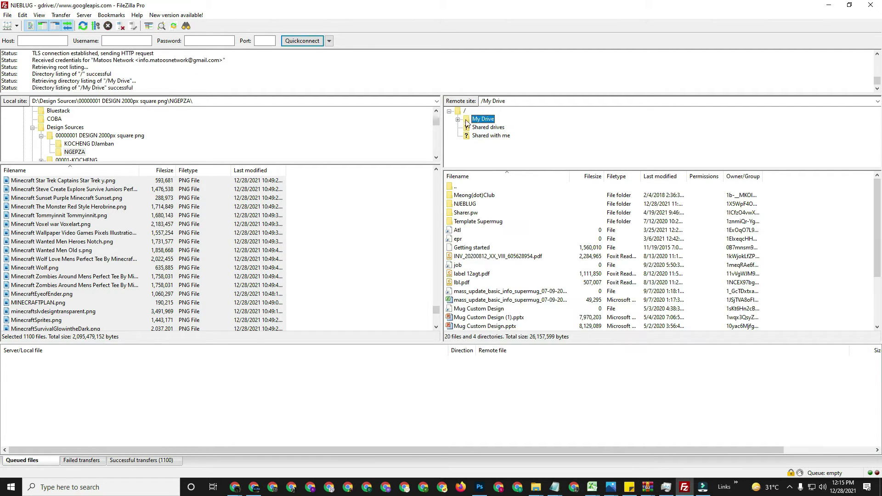
pyautogui.click(458, 120)
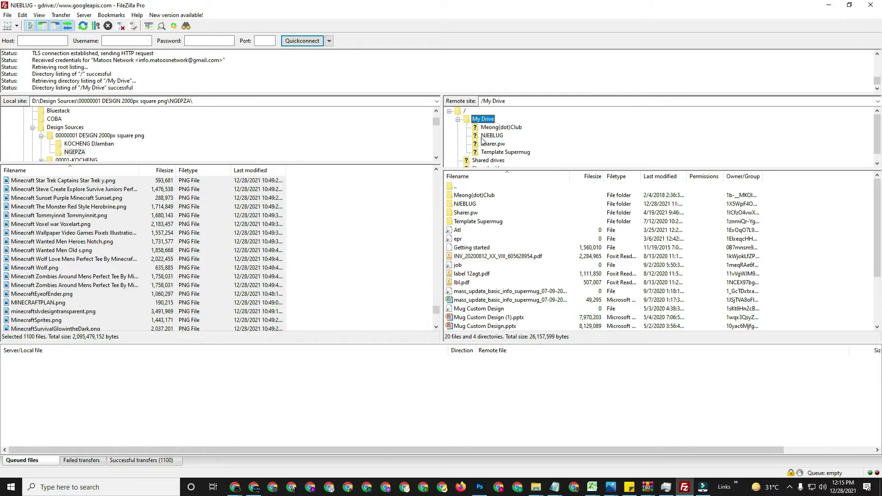
pyautogui.click(486, 137)
pyautogui.click(467, 136)
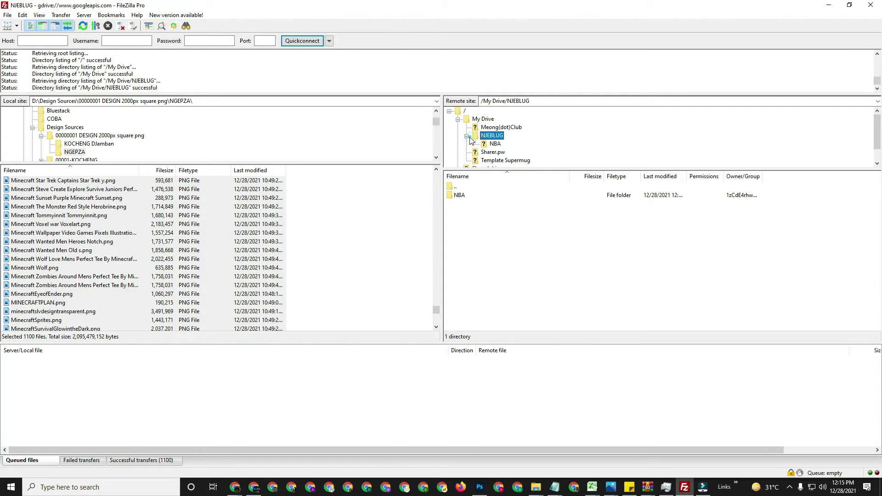
pyautogui.click(495, 144)
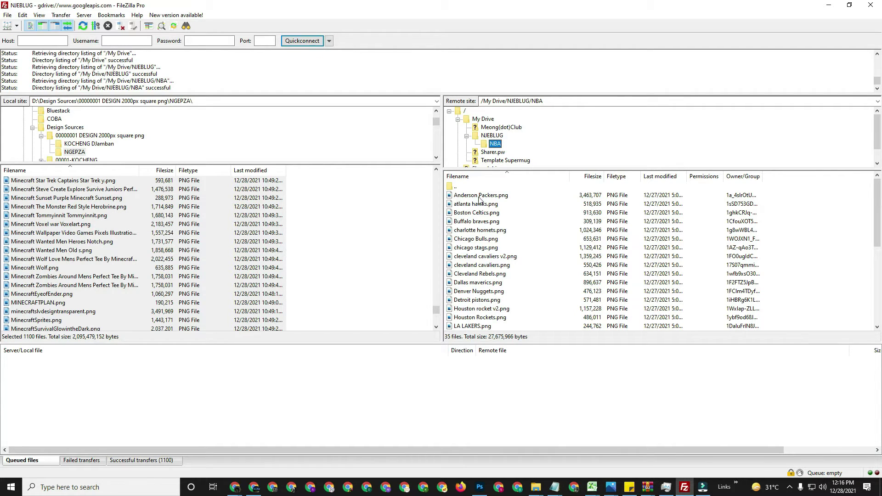
pyautogui.click(492, 137)
# Create the remote directory '/My Drive/NJEBLUG/NBA versi Filezilla' and select it
pyautogui.rightClick(500, 231)
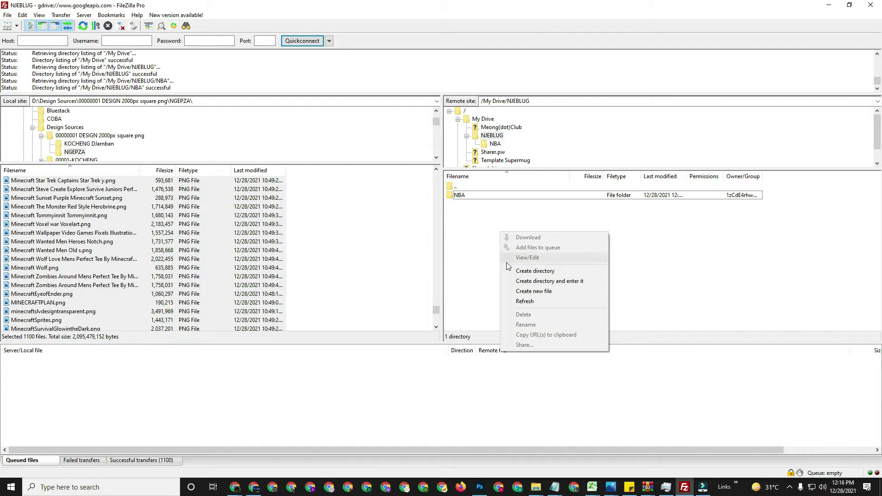
pyautogui.click(519, 272)
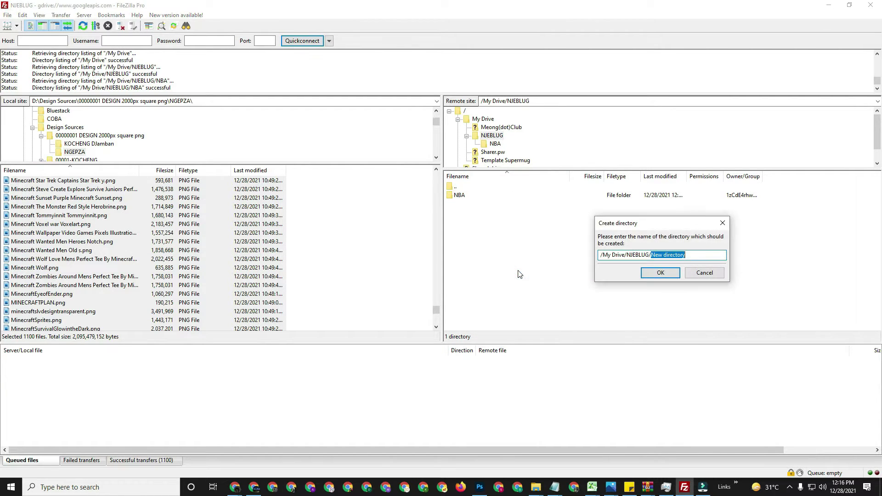
pyautogui.write('N')
pyautogui.click(659, 273)
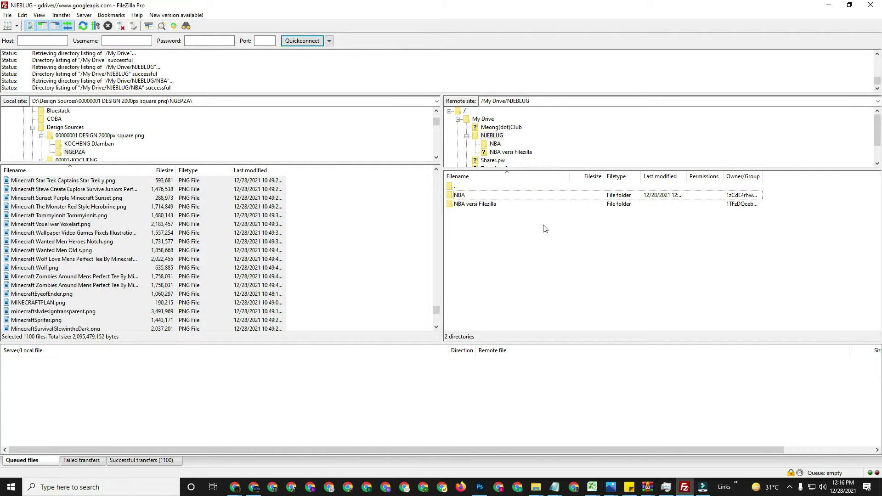
pyautogui.click(472, 205)
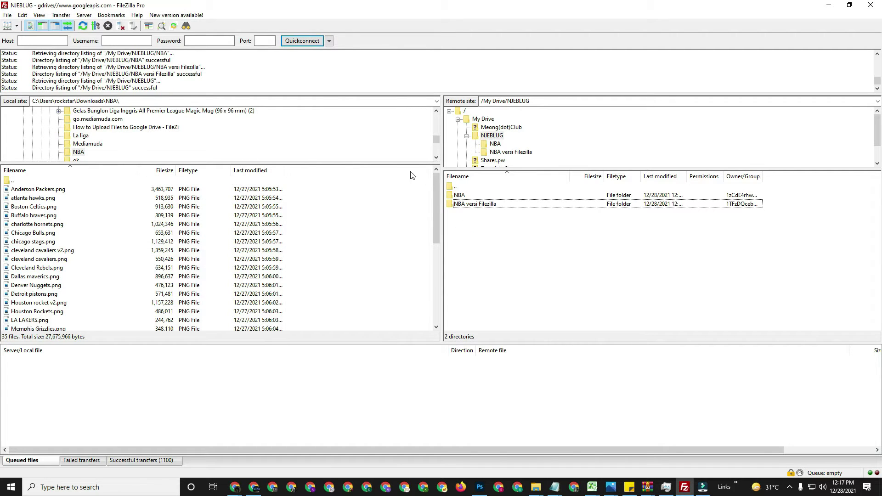
# Bring the NBA Explorer window forward and go up to the Downloads folder
pyautogui.click(78, 153)
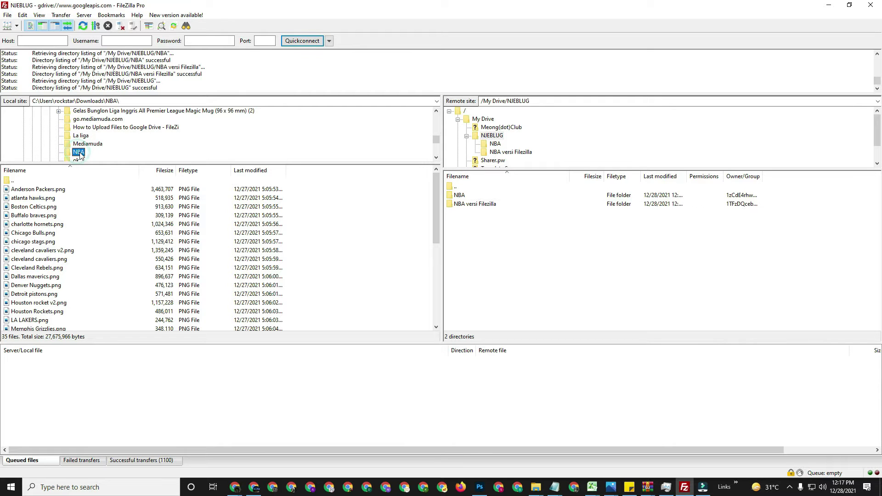
pyautogui.moveTo(536, 486)
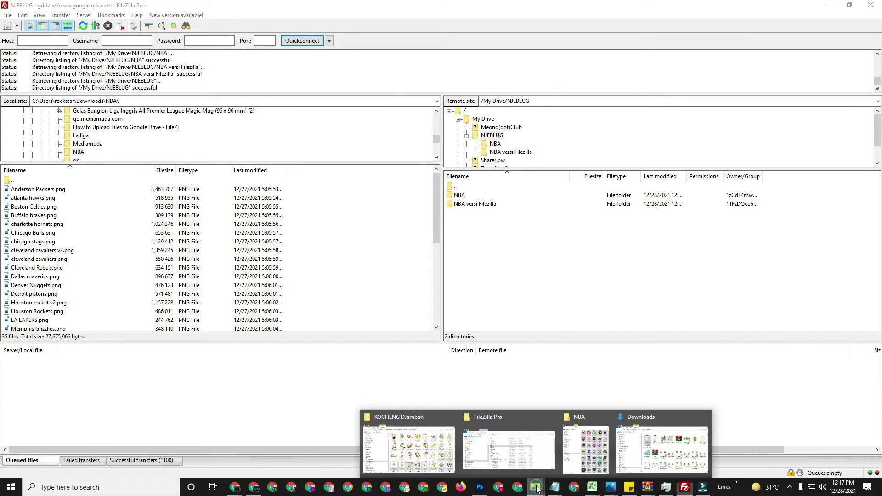
pyautogui.click(589, 444)
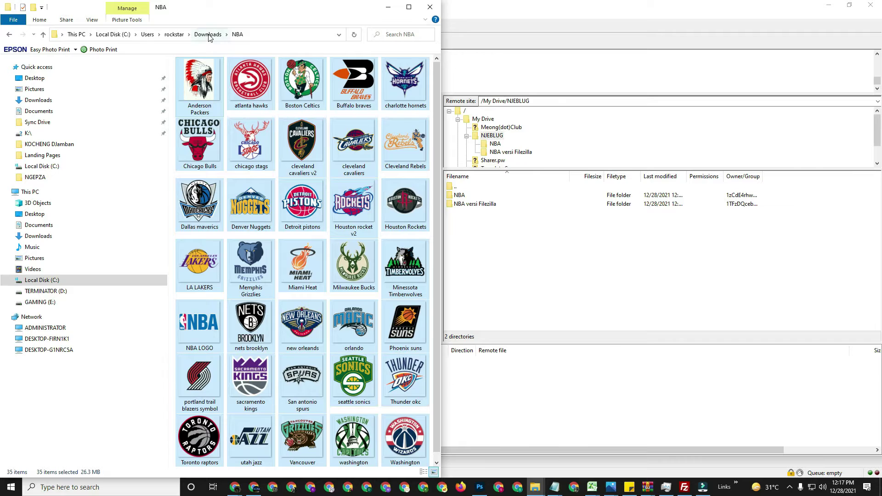
pyautogui.click(208, 34)
# Rename the NBA folder to 'NBA Tarik semua' and minimise Explorer
pyautogui.click(202, 144)
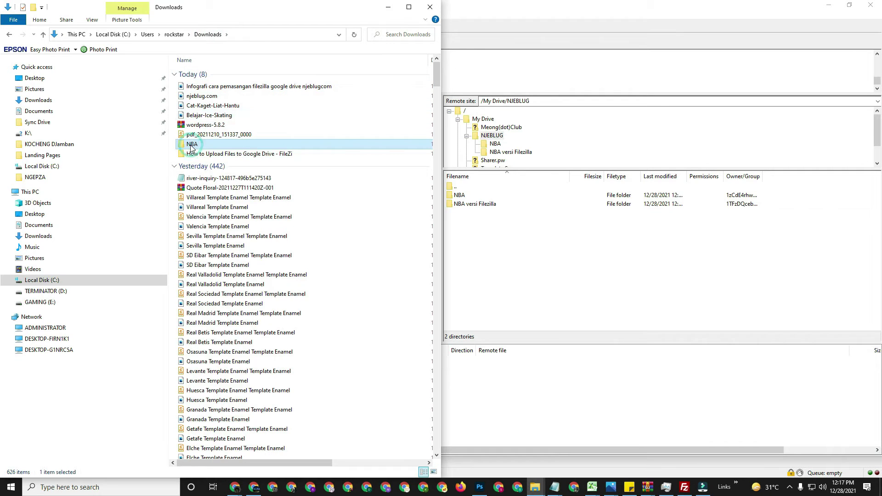
pyautogui.click(206, 145)
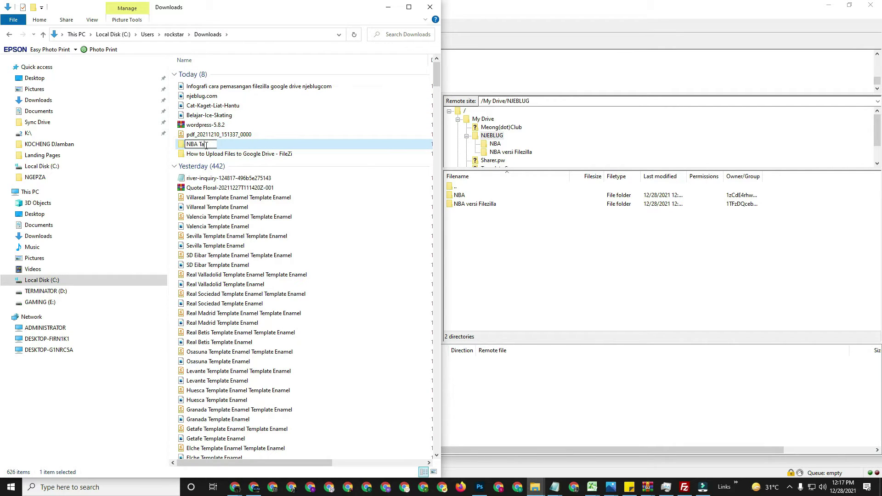
pyautogui.write('Tarik semua')
pyautogui.press('BackSpace')
pyautogui.press('Return')
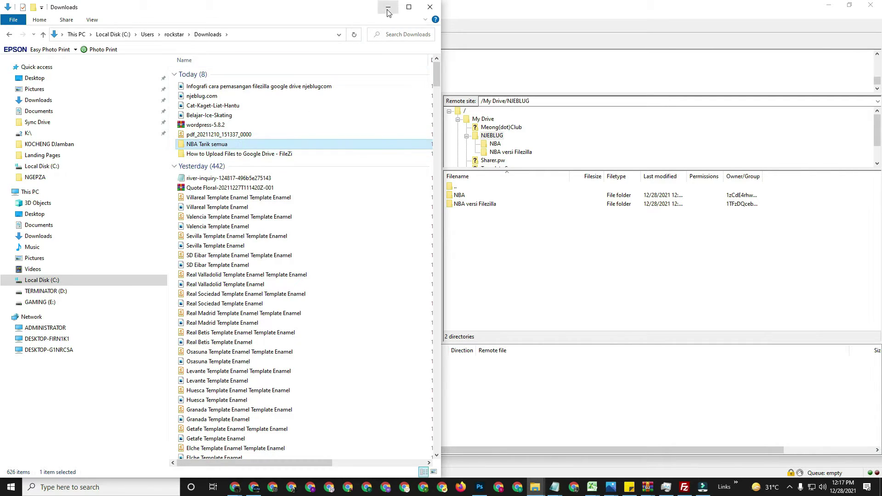
pyautogui.click(389, 7)
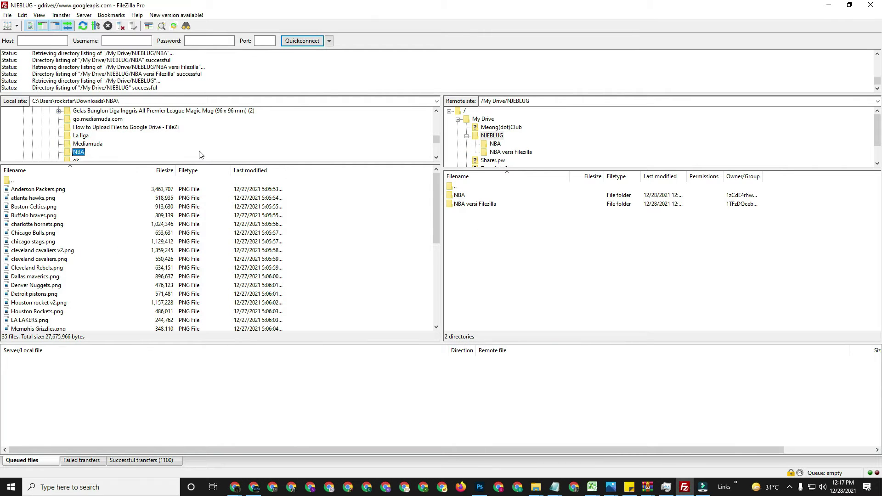
# Refresh FileZilla's local list, open Downloads, and select the NBA Tarik semua folder
pyautogui.rightClick(329, 266)
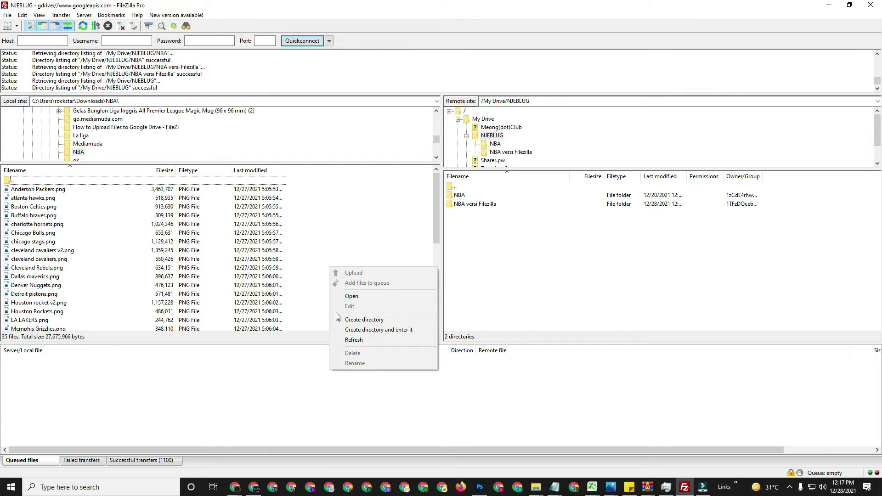
pyautogui.click(354, 340)
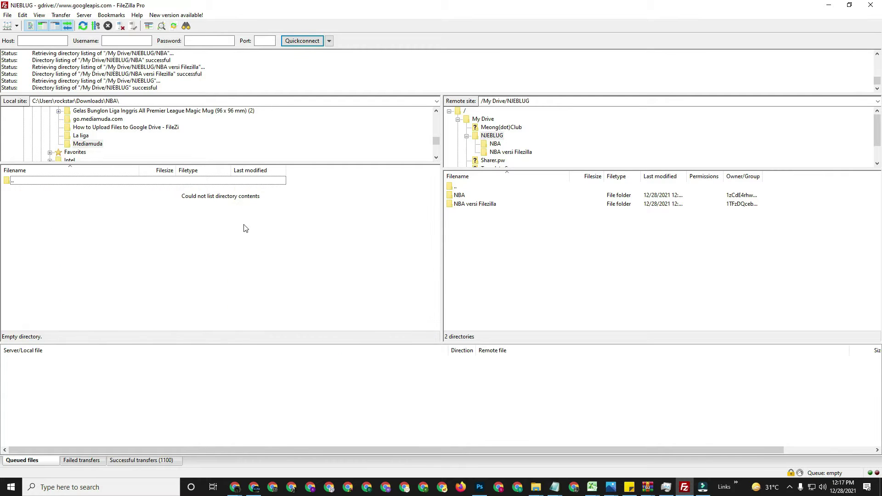
pyautogui.scroll(1, 94, 131)
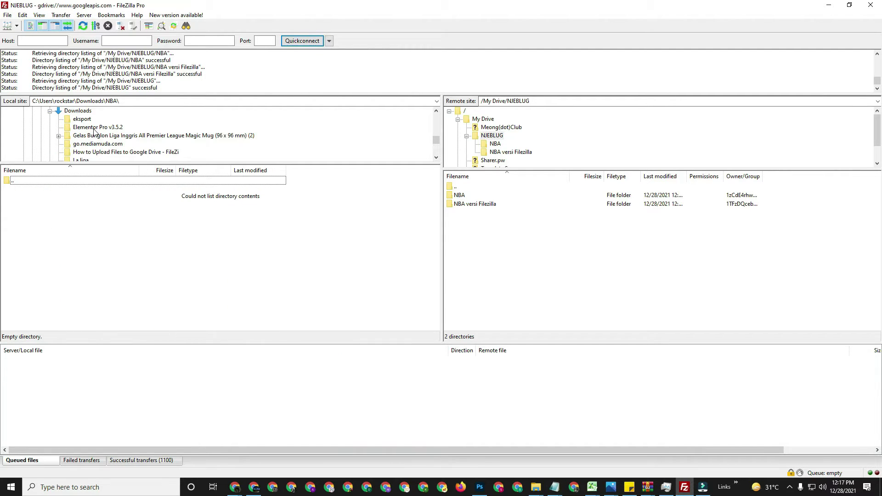
pyautogui.click(81, 110)
pyautogui.scroll(-1, 96, 135)
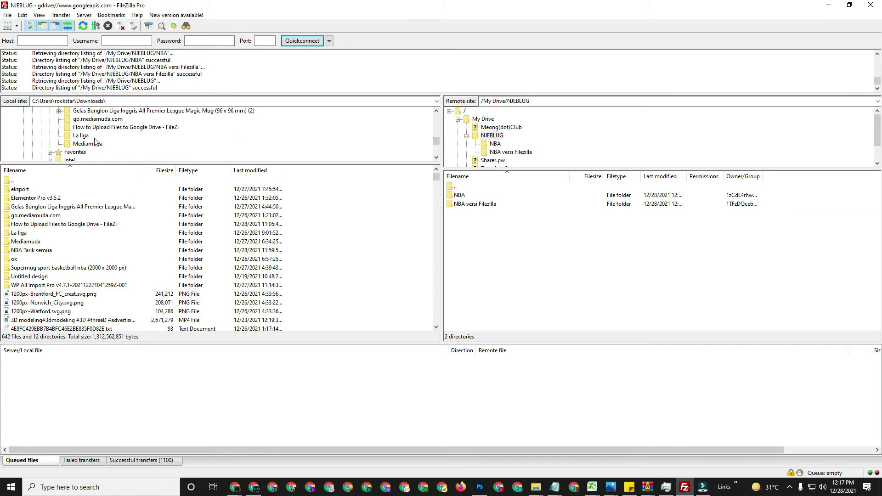
pyautogui.scroll(1, 95, 140)
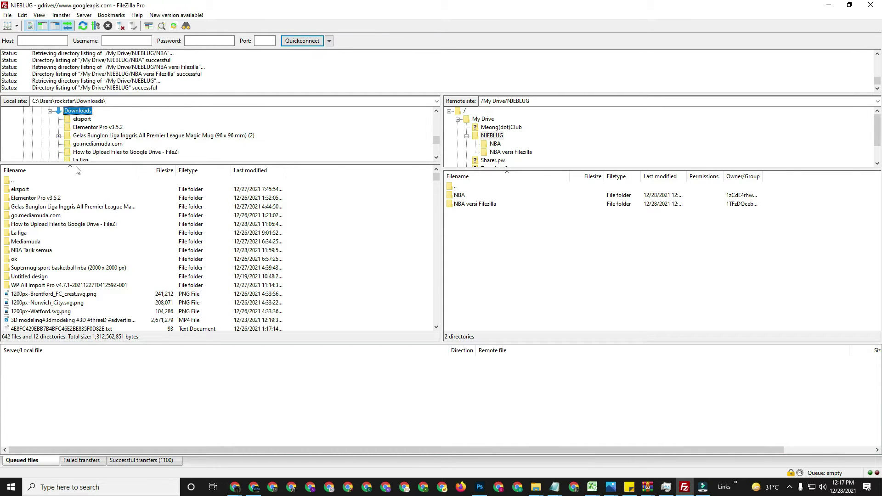
pyautogui.click(30, 250)
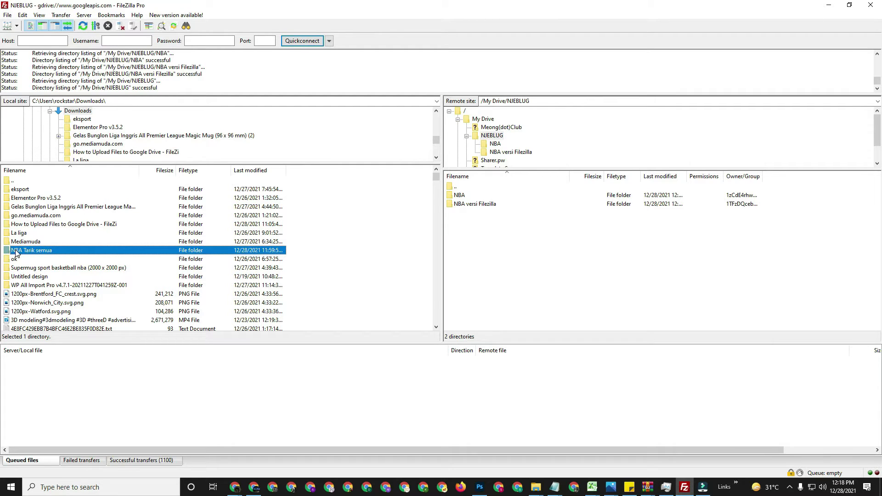
# Upload the local NBA Tarik semua folder into NJEBLUG on Google Drive
pyautogui.moveTo(16, 252); pyautogui.dragTo(519, 238)
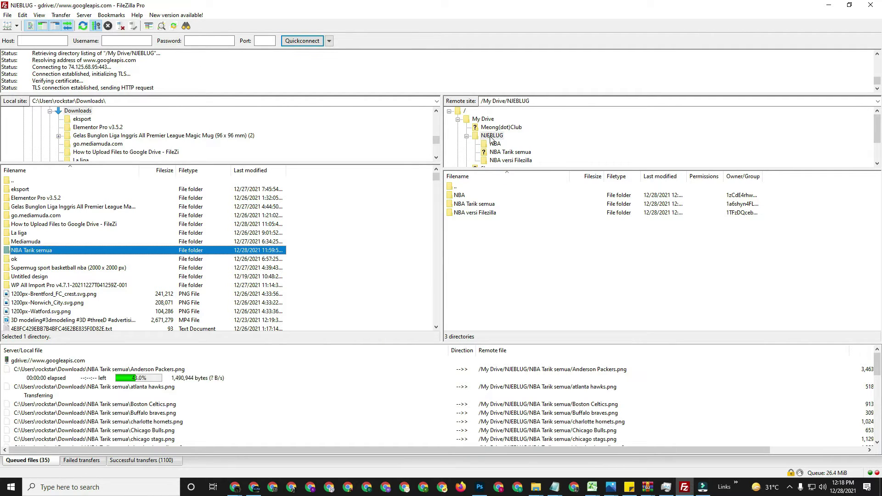
pyautogui.rightClick(744, 488)
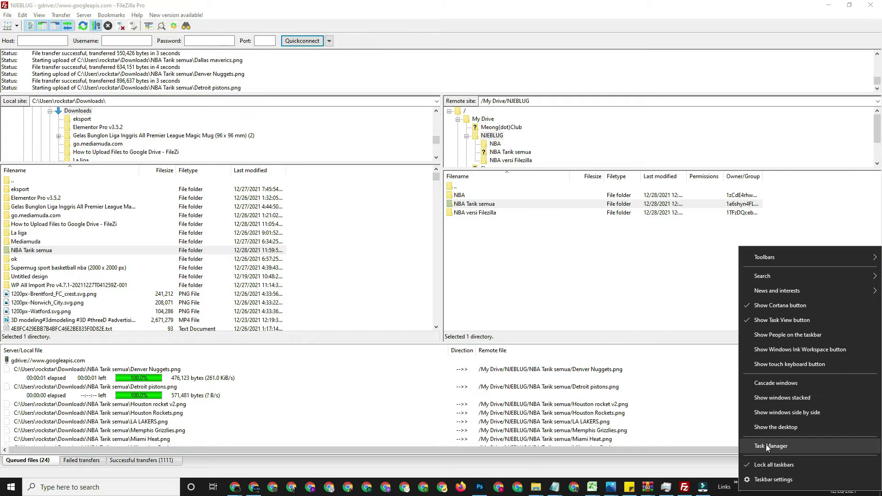
# Open Task Manager beside FileZilla and expand the FileZilla FTP Client process
pyautogui.click(765, 445)
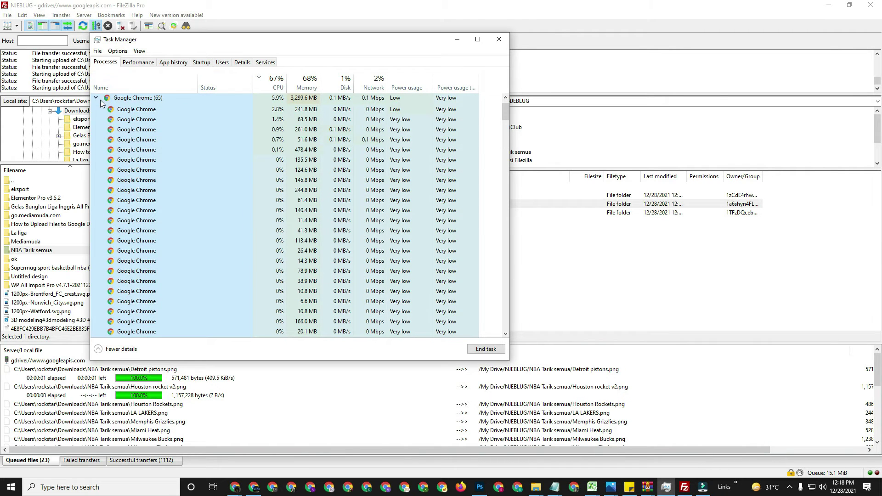
pyautogui.click(99, 99)
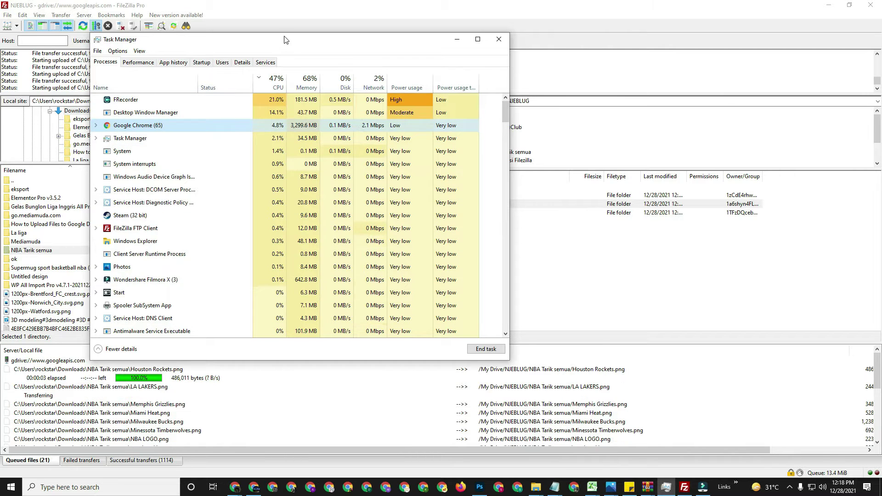
pyautogui.moveTo(285, 40); pyautogui.dragTo(505, 78)
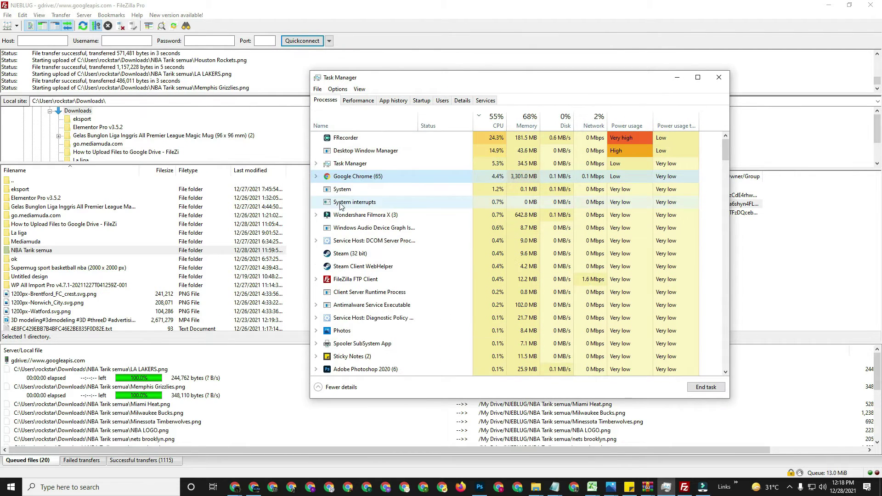
pyautogui.click(537, 244)
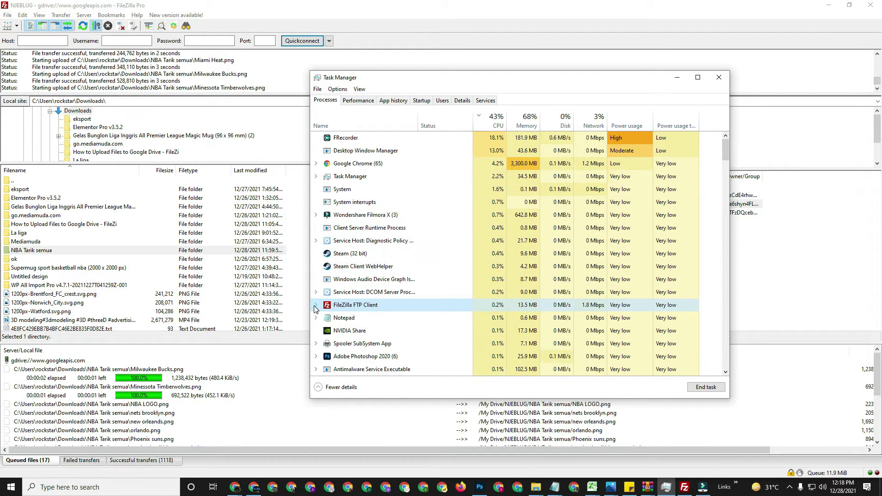
pyautogui.click(316, 305)
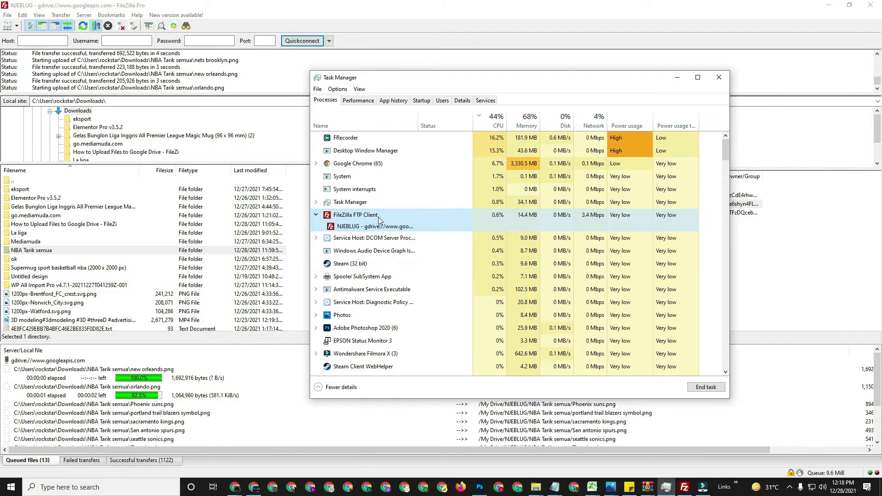
# Show the FileZilla process in Task Manager's Details list, then return to FileZilla
pyautogui.rightClick(370, 213)
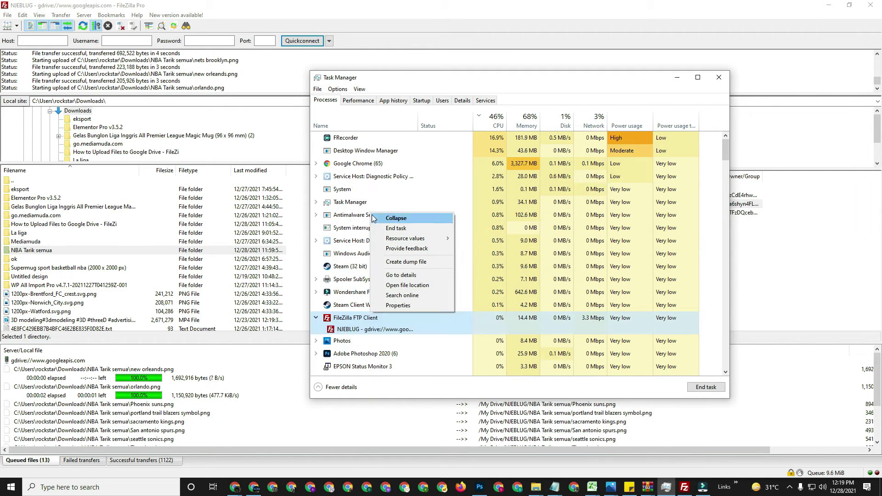
pyautogui.moveTo(381, 240)
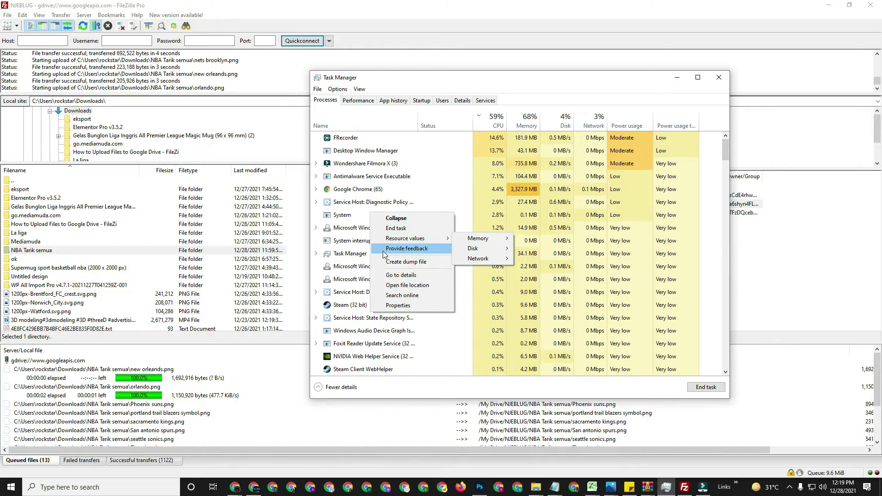
pyautogui.click(389, 275)
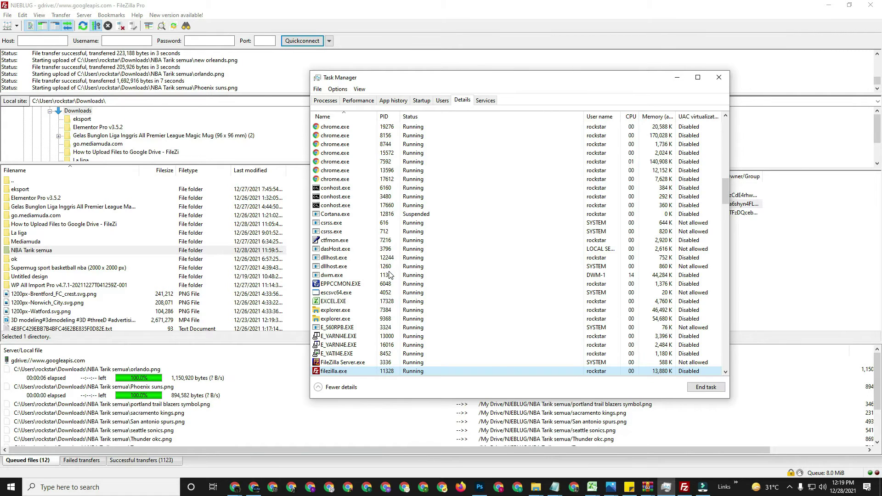
pyautogui.scroll(-2, 381, 301)
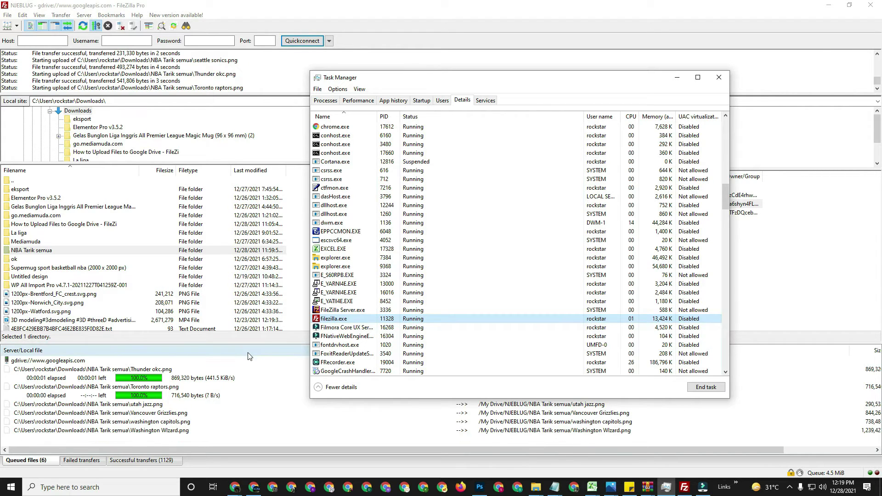
pyautogui.click(608, 17)
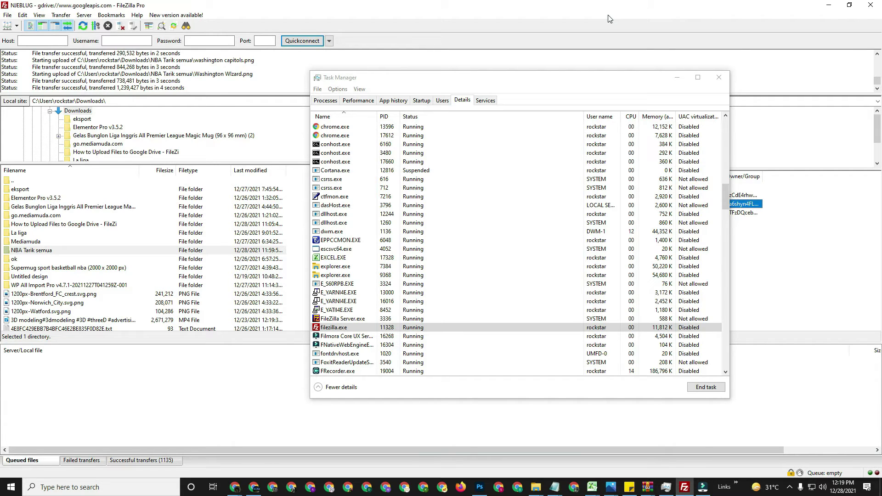
# Minimize Task Manager, review NBA Tarik semua's logos on Drive, then open NJEBLUG's NBA versi Filezilla folder
pyautogui.click(677, 77)
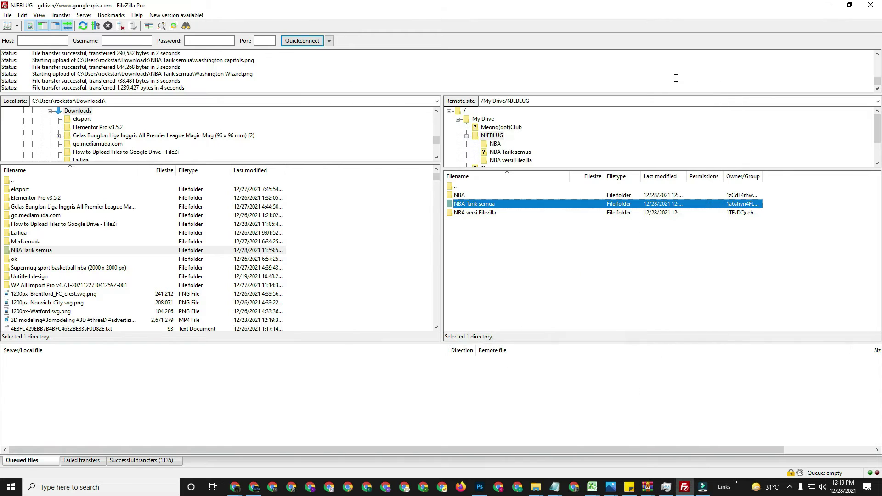
pyautogui.doubleClick(455, 205)
pyautogui.scroll(-6, 500, 265)
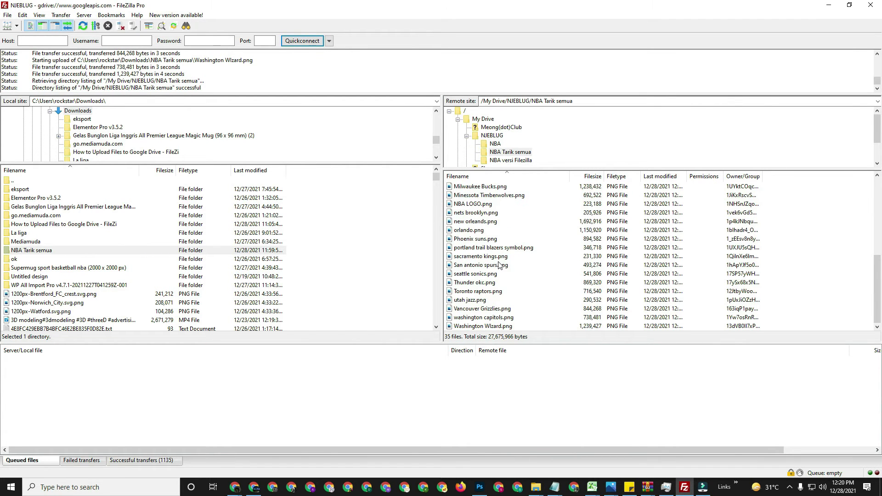
pyautogui.scroll(6, 500, 265)
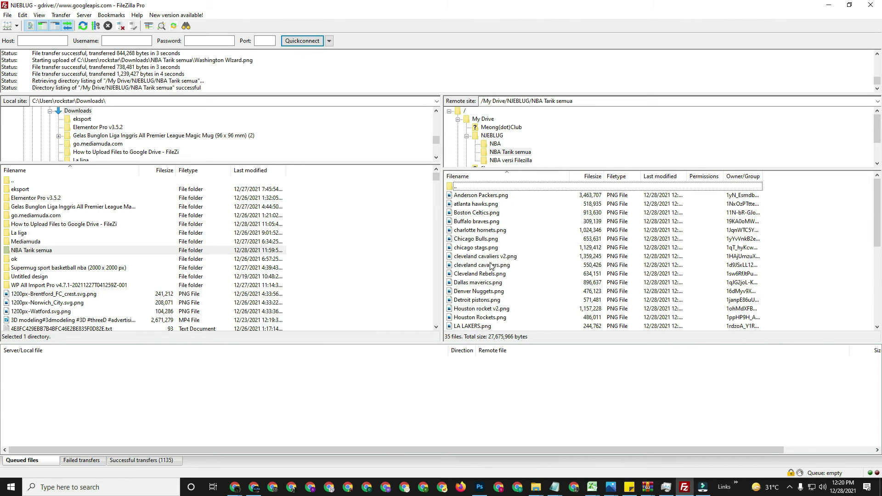
pyautogui.click(492, 136)
pyautogui.click(503, 161)
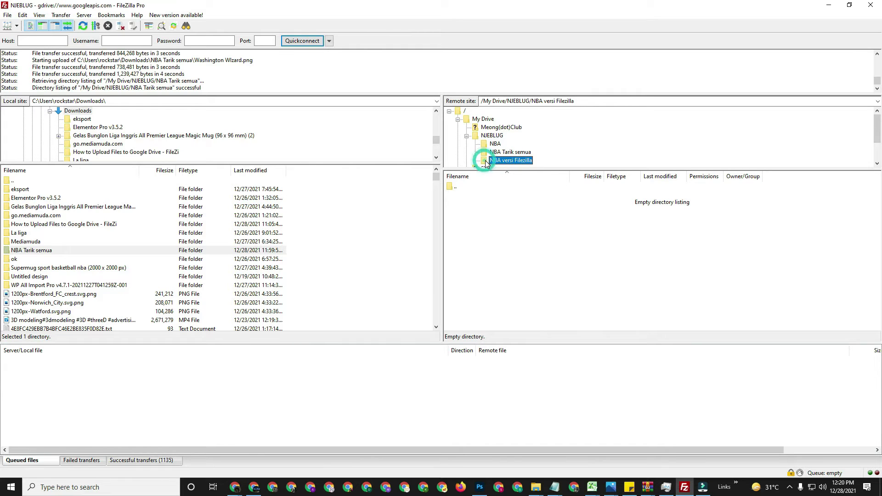
# Select all 35 logo PNGs in local NBA Tarik semua and upload them into NBA versi Filezilla
pyautogui.doubleClick(29, 249)
pyautogui.click(27, 188)
pyautogui.scroll(-5, 45, 289)
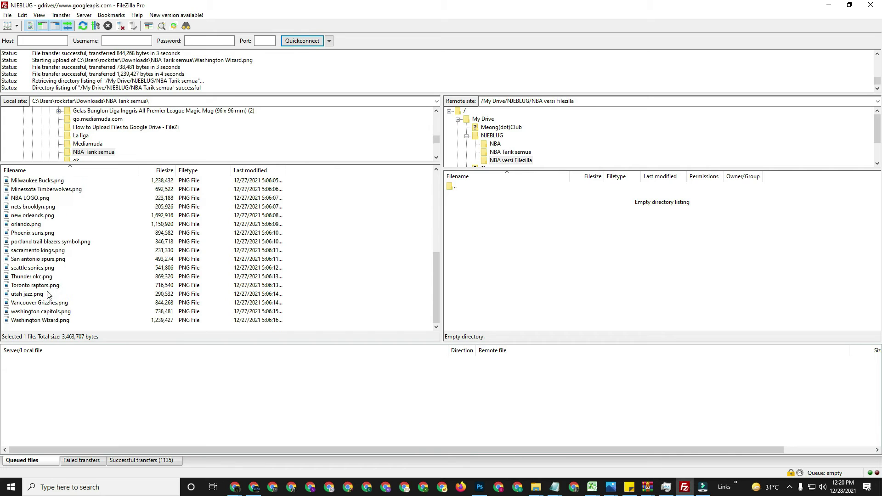
pyautogui.keyDown('shift'); pyautogui.click(51, 320); pyautogui.keyUp('shift')
pyautogui.scroll(6, 81, 301)
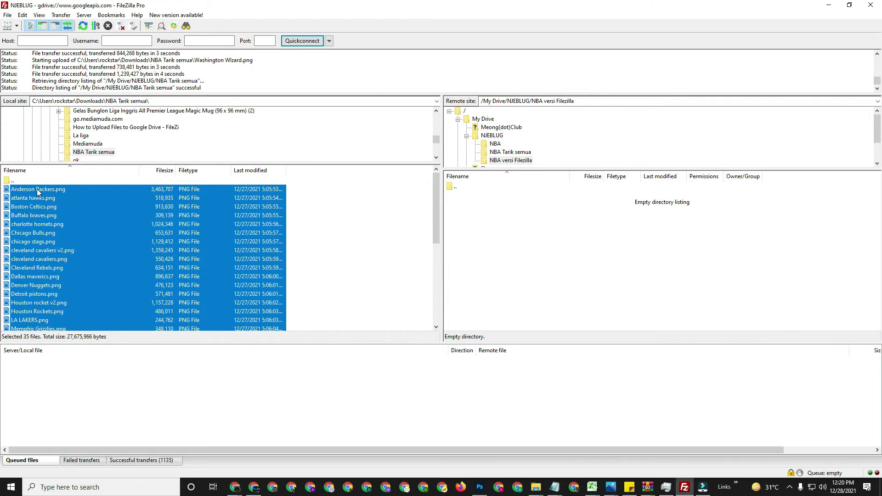
pyautogui.moveTo(38, 192); pyautogui.dragTo(538, 246)
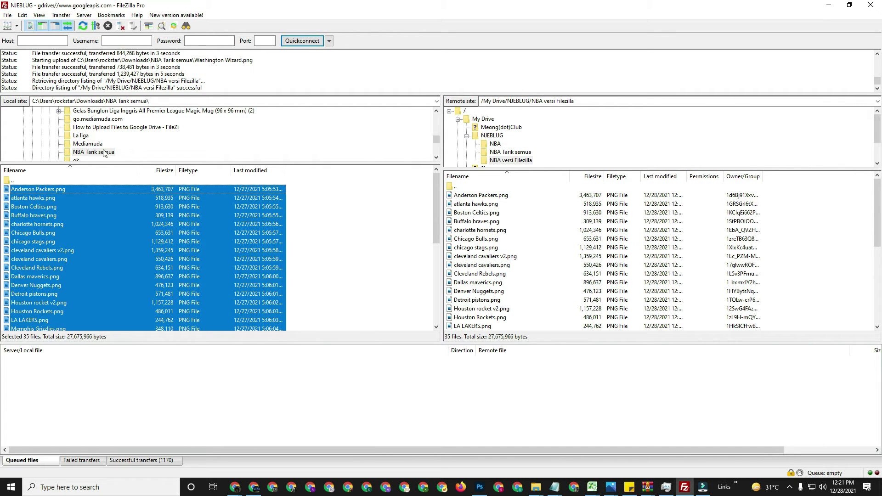
pyautogui.scroll(2, 102, 154)
pyautogui.scroll(-2, 102, 154)
# Show local Downloads beside /My Drive/NJEBLUG and select its NBA folder row
pyautogui.click(90, 151)
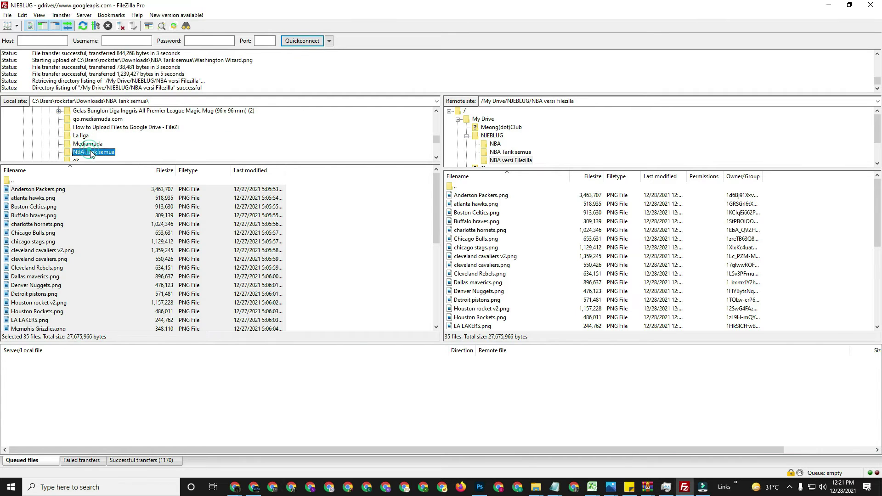
pyautogui.click(491, 136)
pyautogui.click(494, 144)
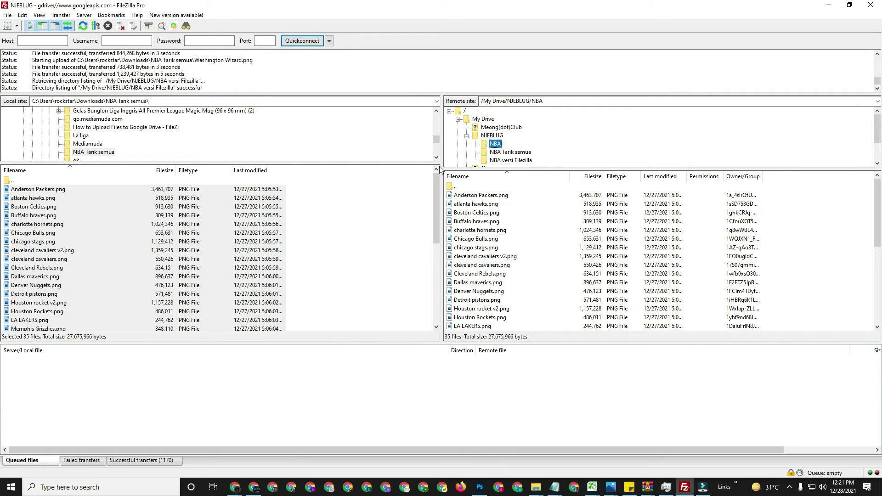
pyautogui.scroll(2, 84, 140)
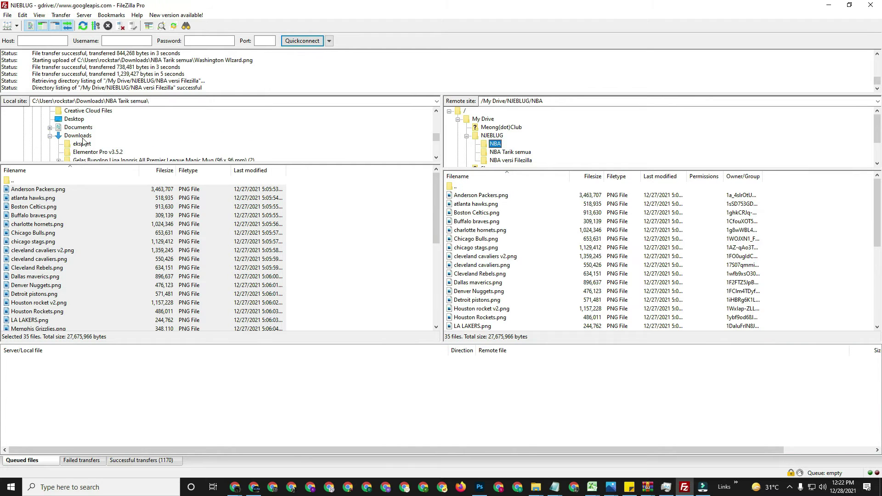
pyautogui.click(81, 137)
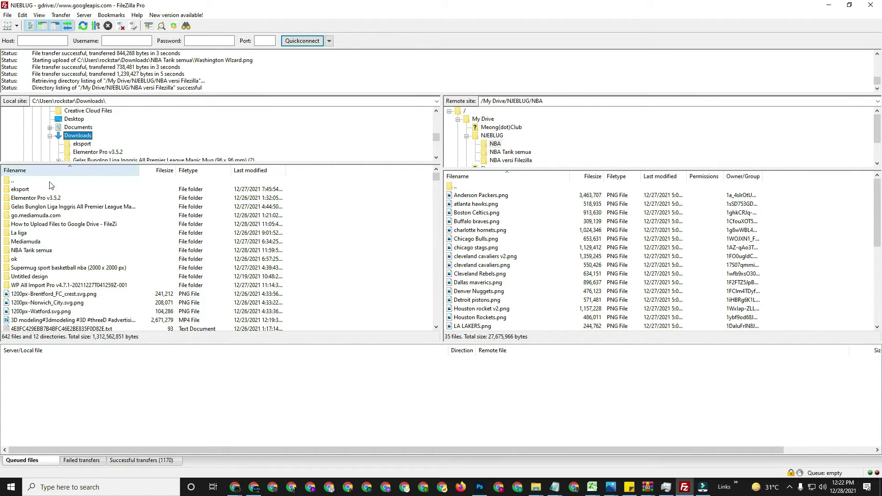
pyautogui.click(494, 145)
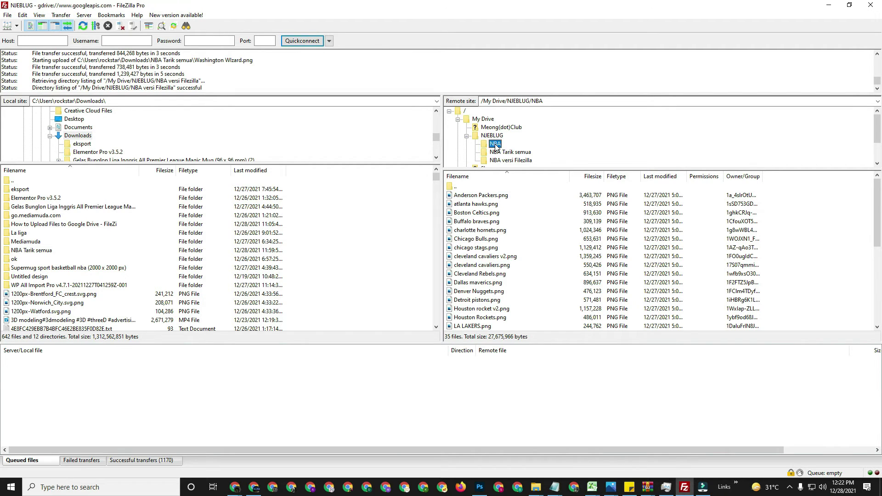
pyautogui.click(492, 136)
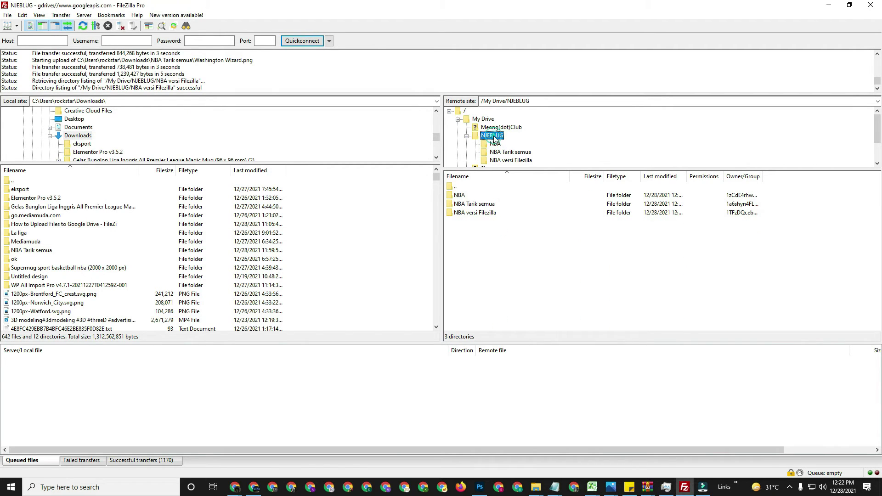
pyautogui.click(457, 196)
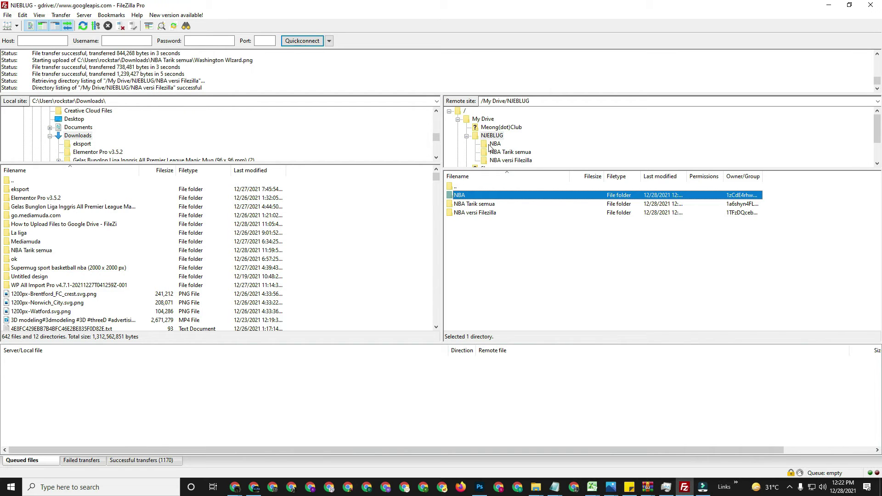
# Cancel downloading Anderson Packers.png into Downloads where it already exists, and switch the local side to Desktop
pyautogui.doubleClick(461, 195)
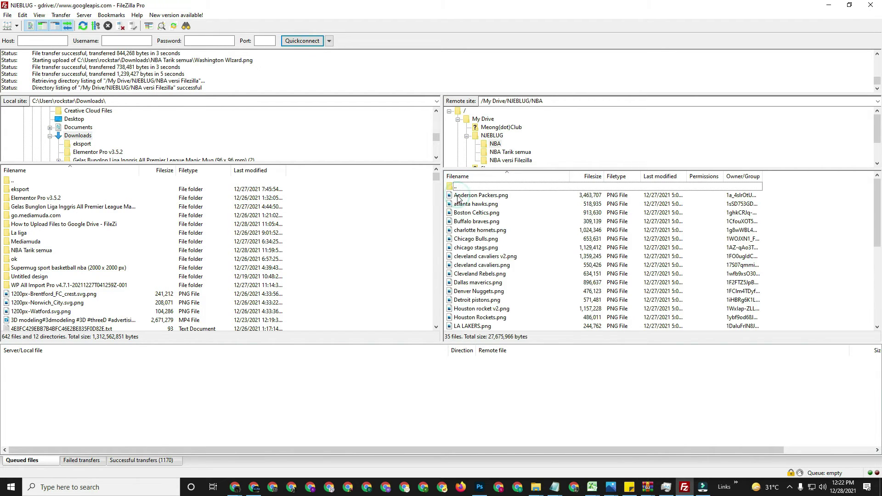
pyautogui.moveTo(481, 196); pyautogui.dragTo(376, 241)
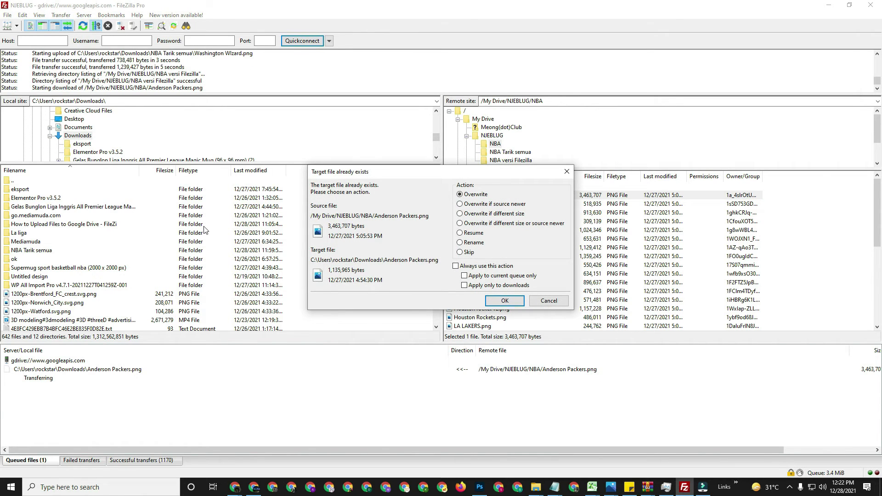
pyautogui.click(548, 301)
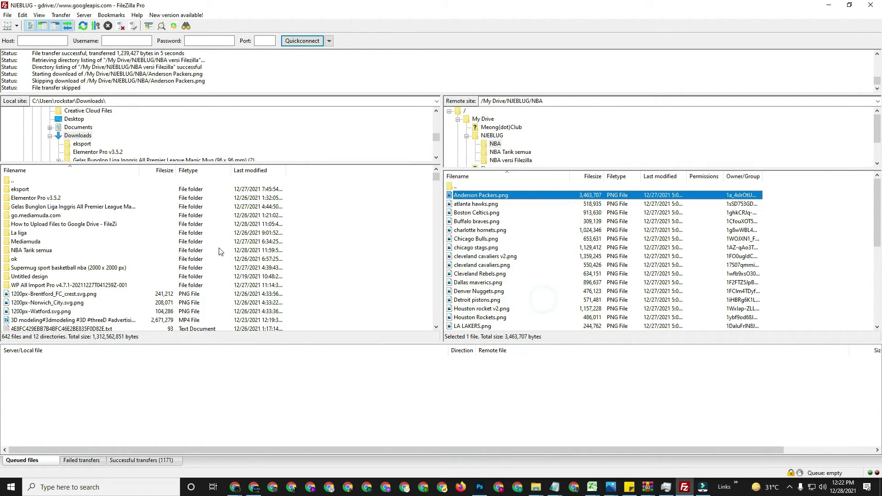
pyautogui.click(61, 120)
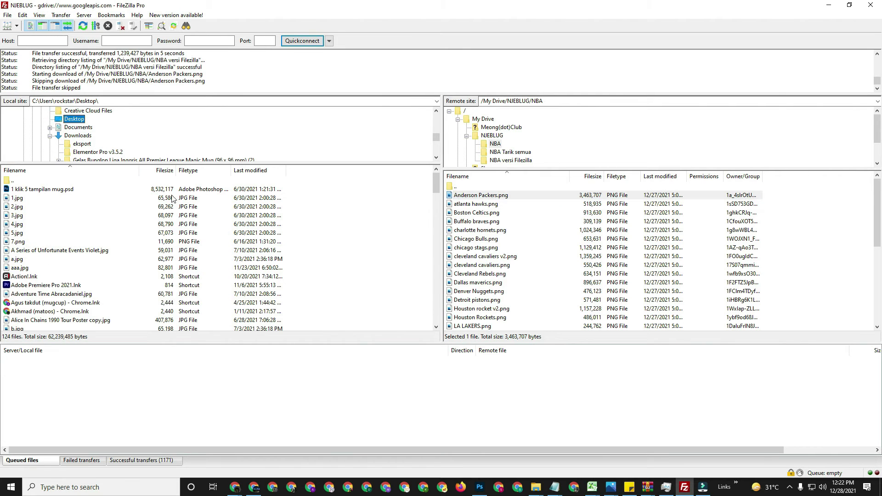
# Download Anderson Packers.png (3,463,707 bytes) from Drive's NBA folder to the Desktop, then return to Downloads
pyautogui.moveTo(482, 197); pyautogui.dragTo(315, 236)
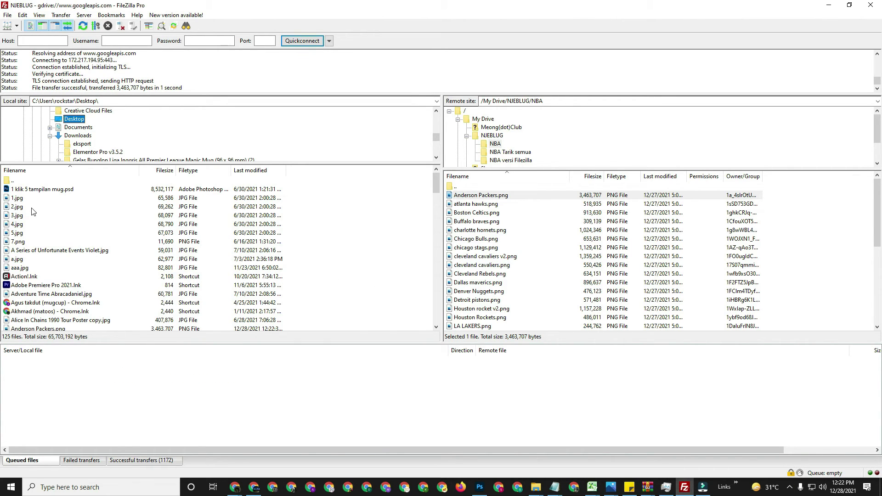
pyautogui.scroll(-2, 33, 213)
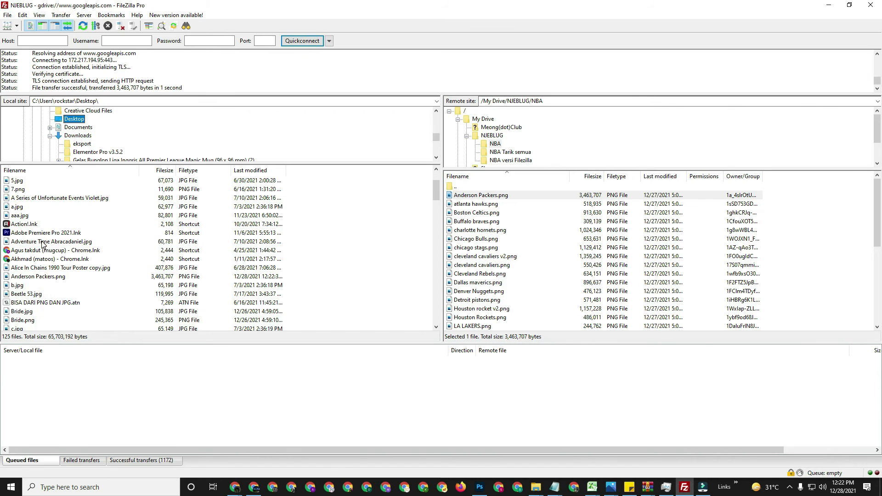
pyautogui.click(38, 279)
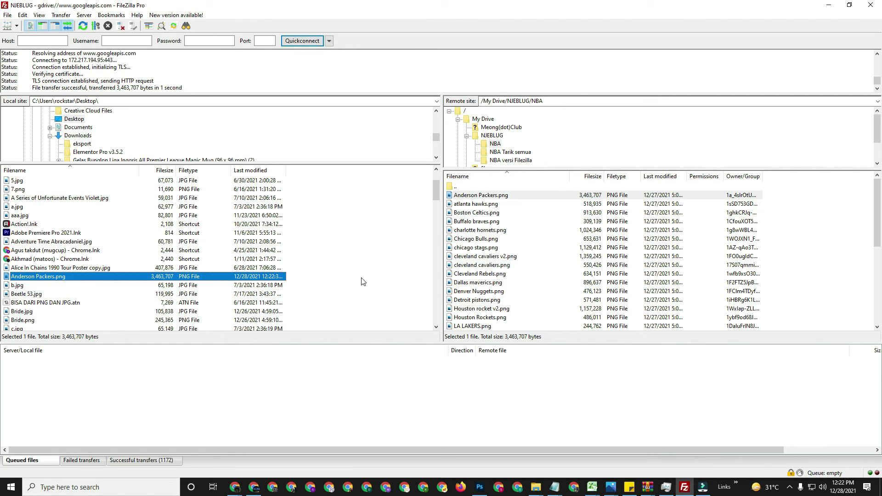
pyautogui.click(76, 137)
# Download the whole NBA folder from Drive into Downloads and open the new local NBA folder
pyautogui.click(490, 145)
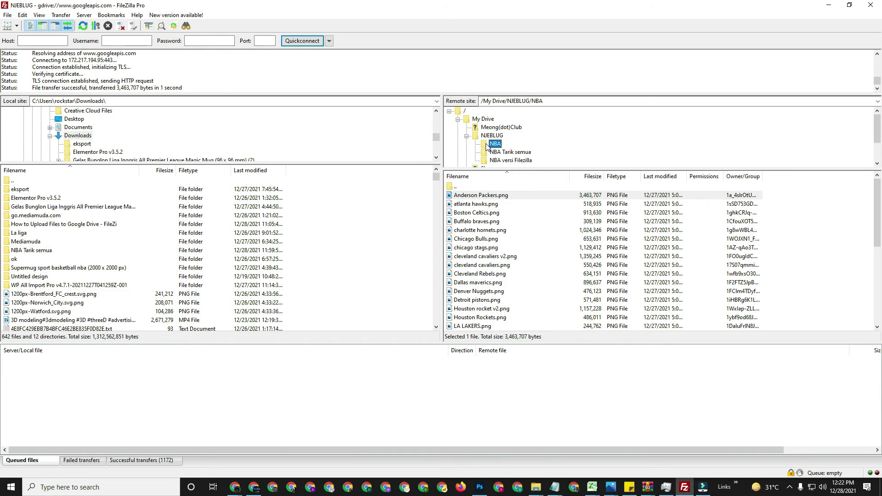
pyautogui.moveTo(487, 146); pyautogui.dragTo(375, 236)
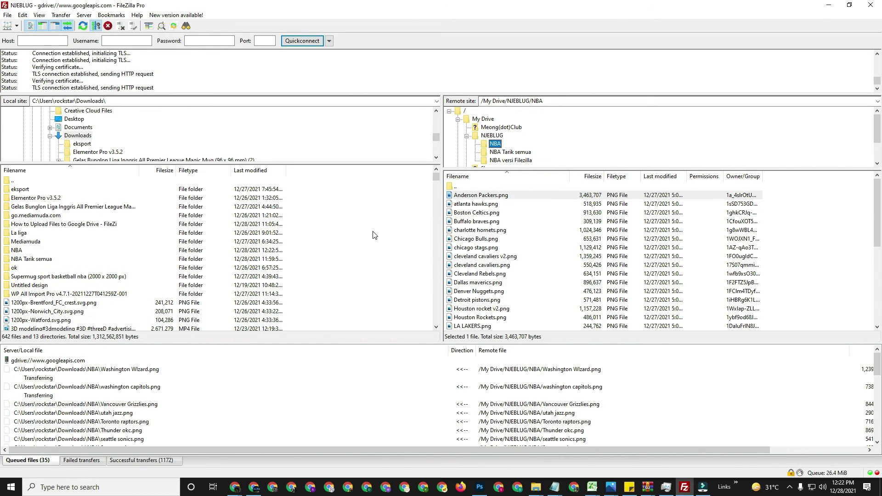
pyautogui.doubleClick(17, 251)
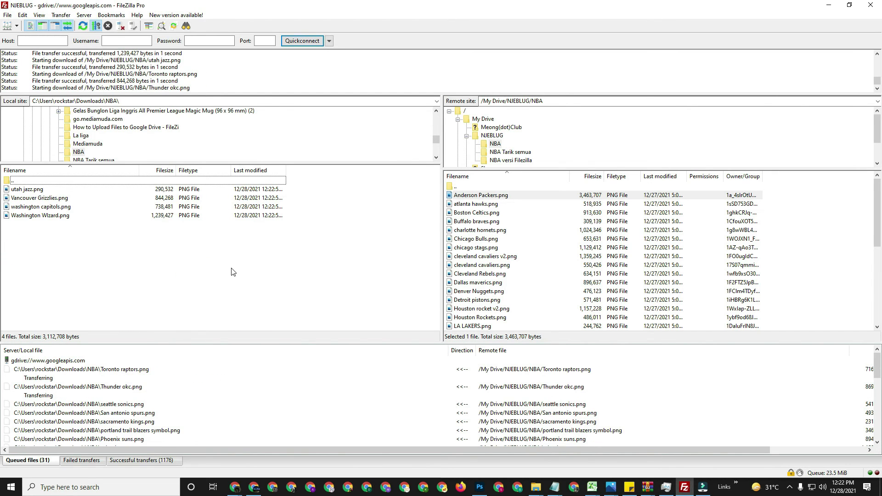